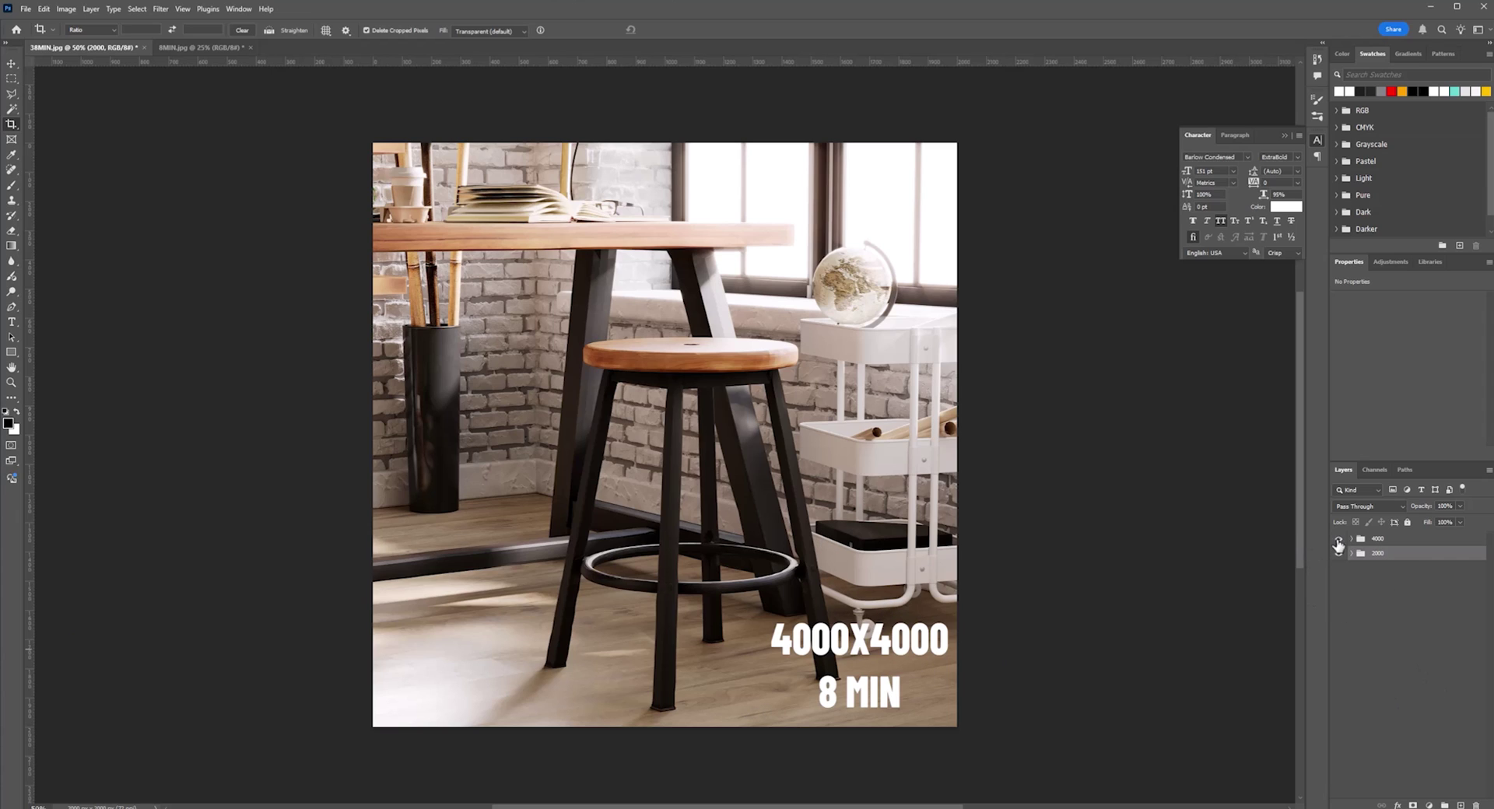
- Toggle the 4000 group, then bring up the 3ds Max session showing the 2000x2000 Corona render
{"action": "left_click", "coordinate": [1338, 540]}
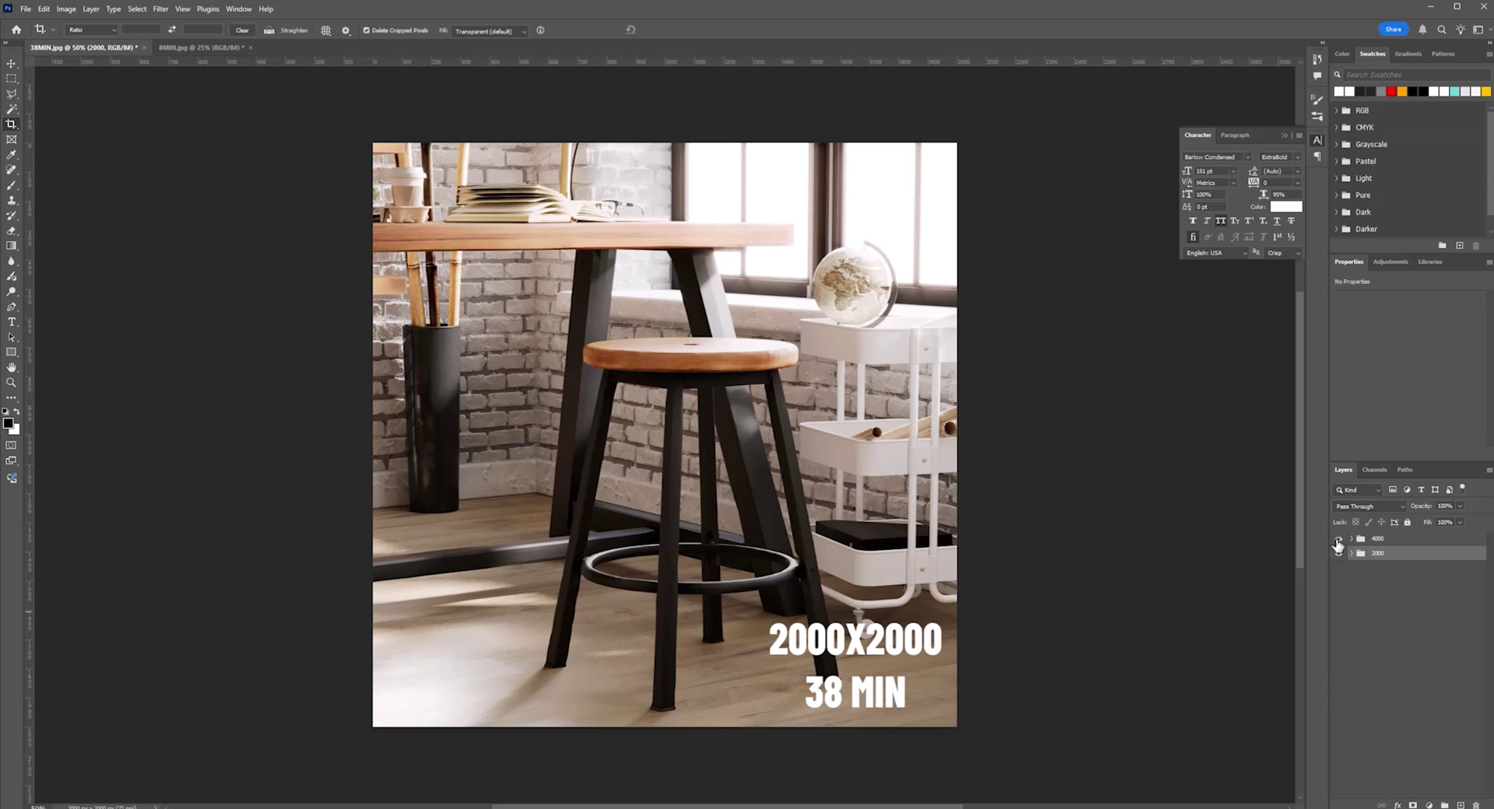
{"action": "left_click", "coordinate": [1338, 539]}
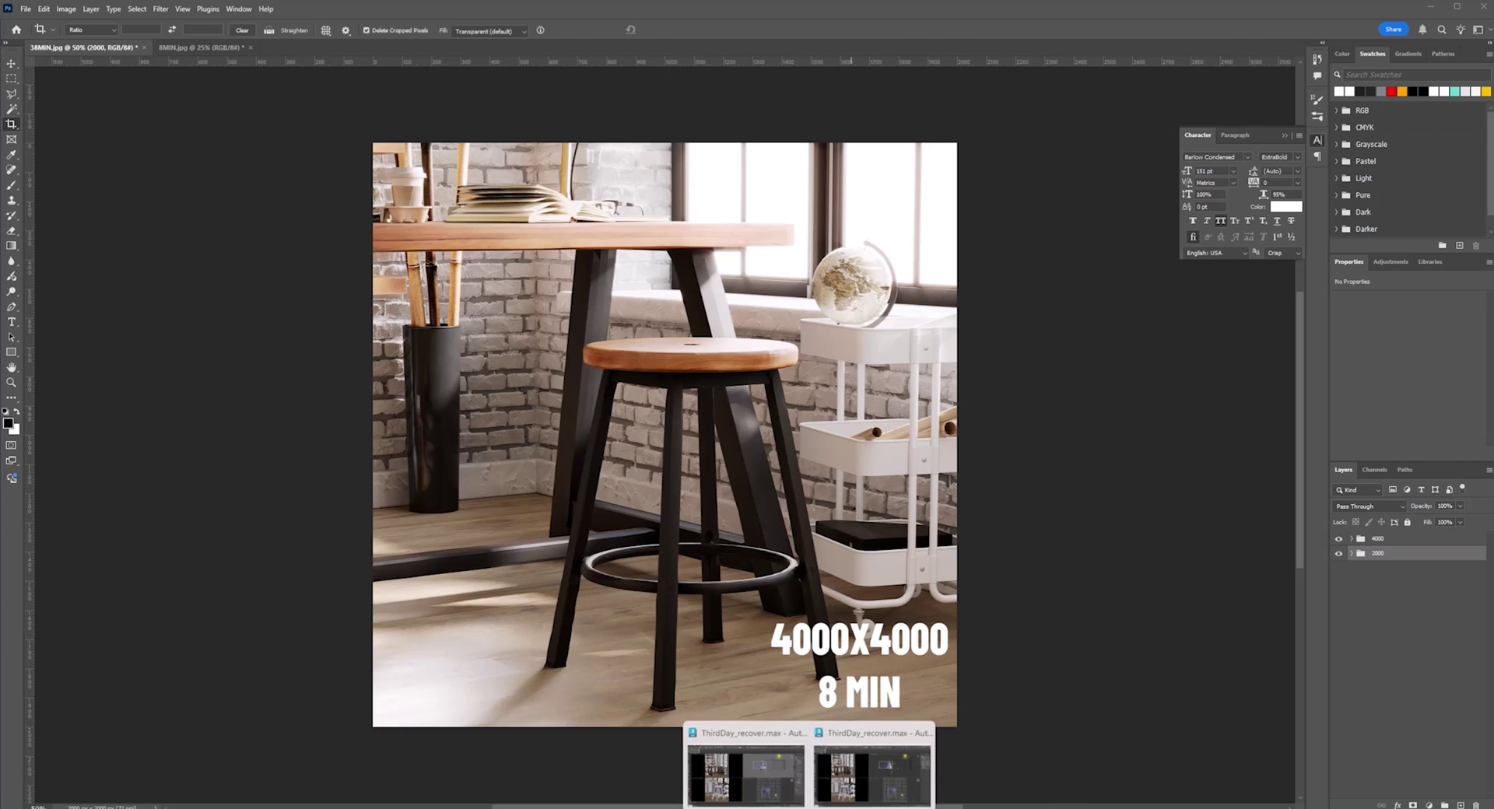
{"action": "left_click", "coordinate": [864, 767]}
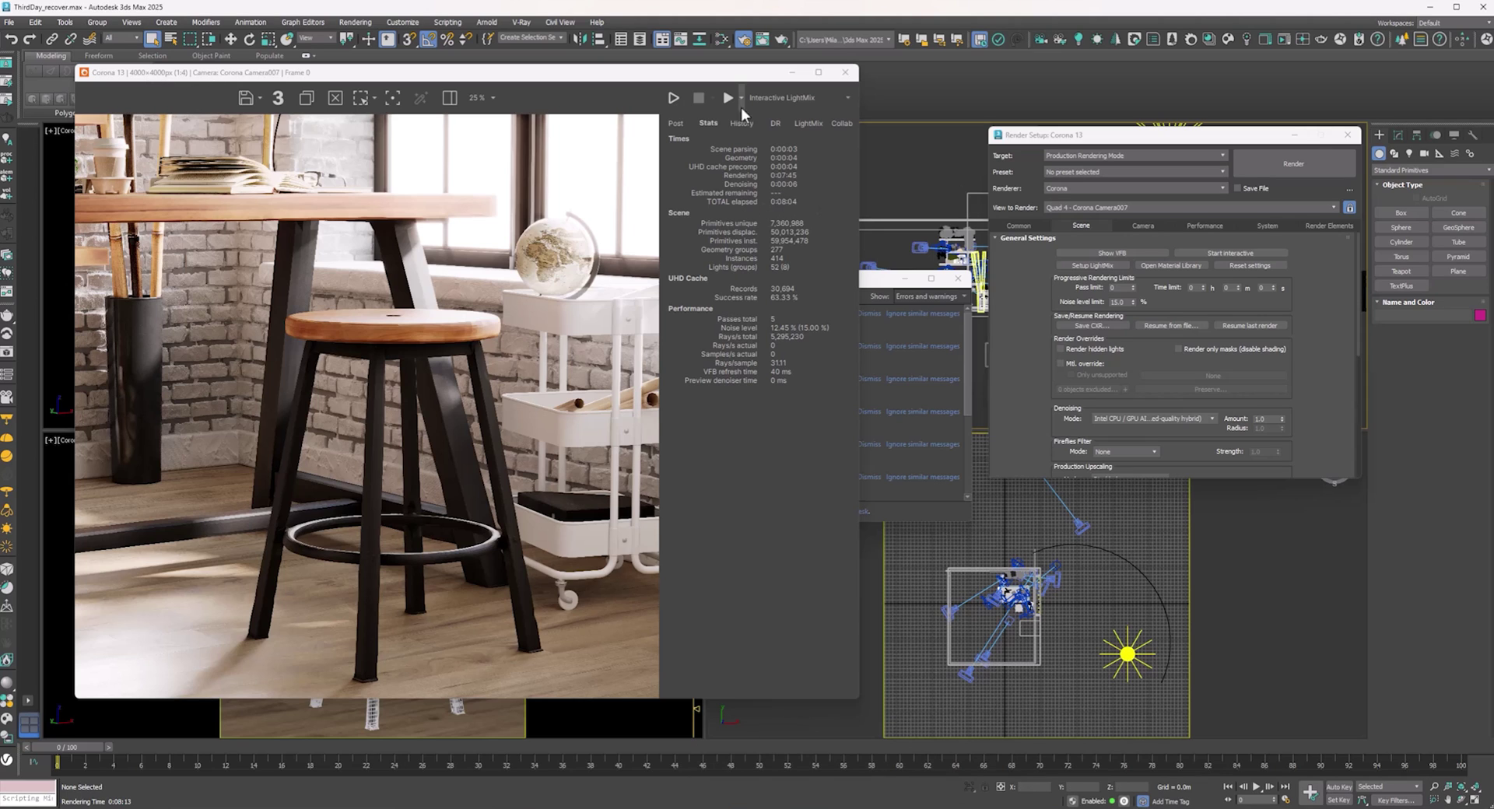
{"action": "left_click_drag", "start_coordinate": [730, 79], "coordinate": [754, 88]}
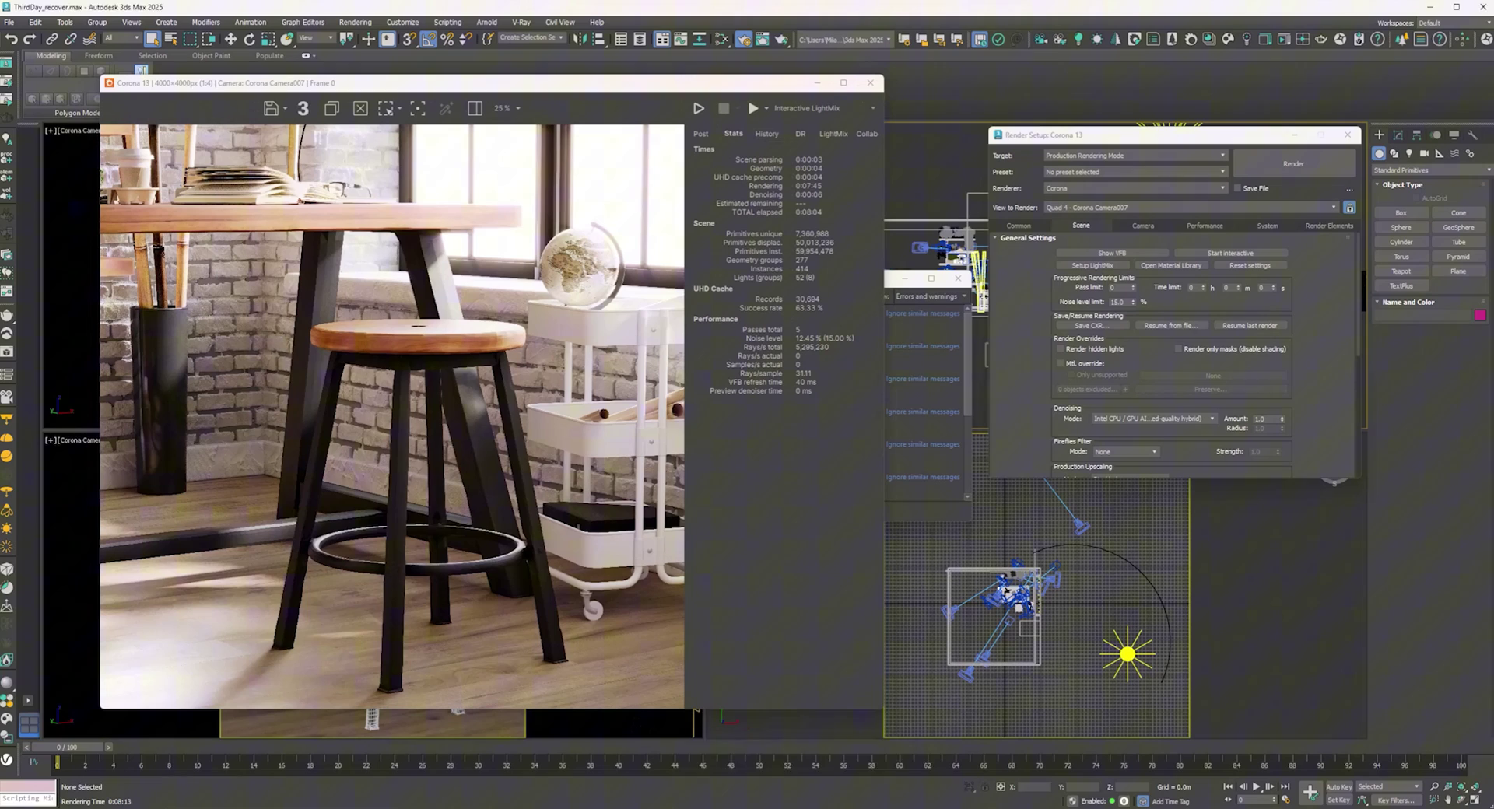
{"action": "left_click", "coordinate": [865, 781]}
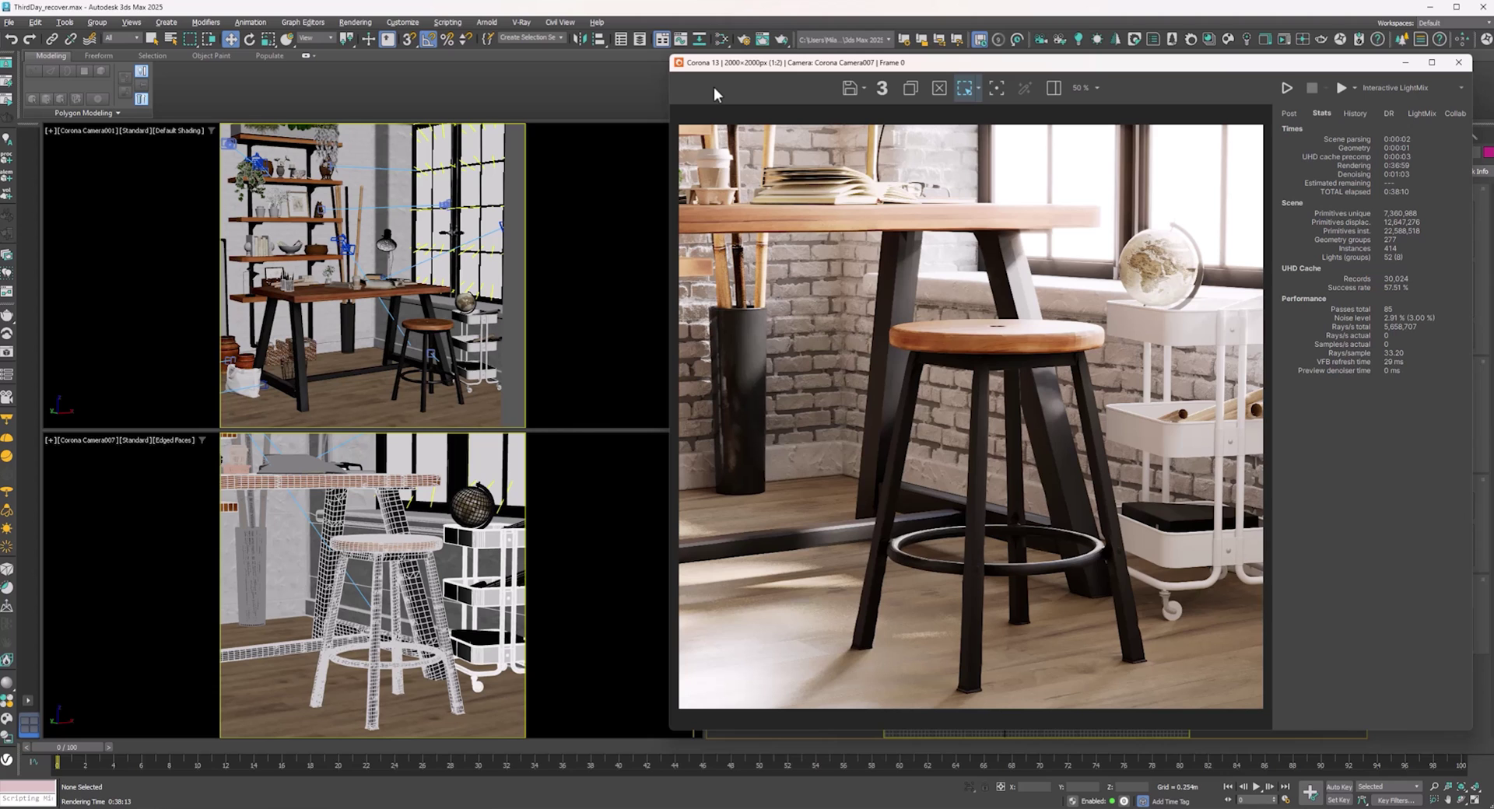
- Open Render Setup for the 2000x2000 scene and review its Common output settings
{"action": "left_click", "coordinate": [1403, 64]}
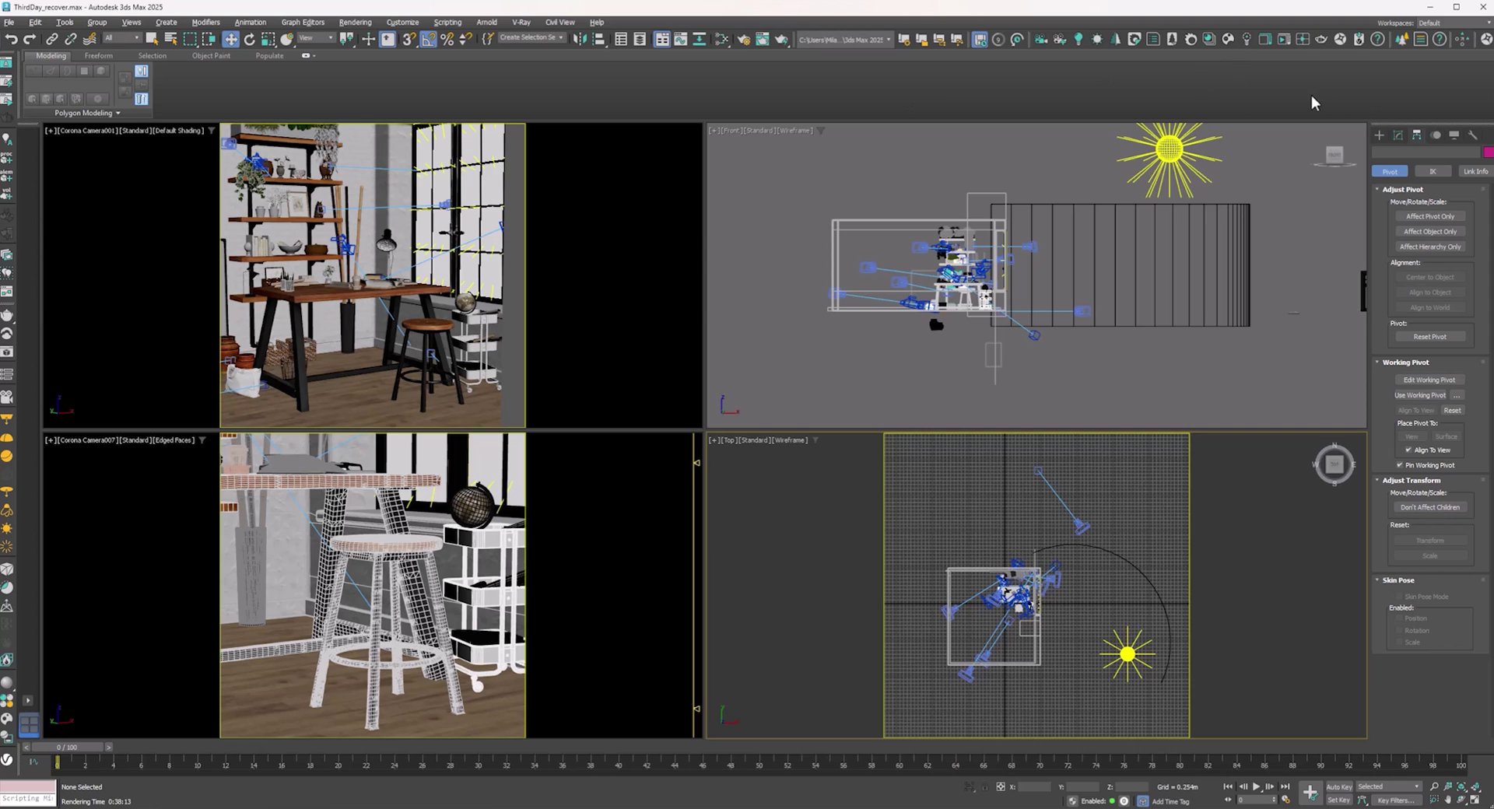
{"action": "left_click", "coordinate": [354, 22]}
{"action": "left_click", "coordinate": [395, 81]}
{"action": "left_click_drag", "start_coordinate": [667, 141], "coordinate": [881, 125]}
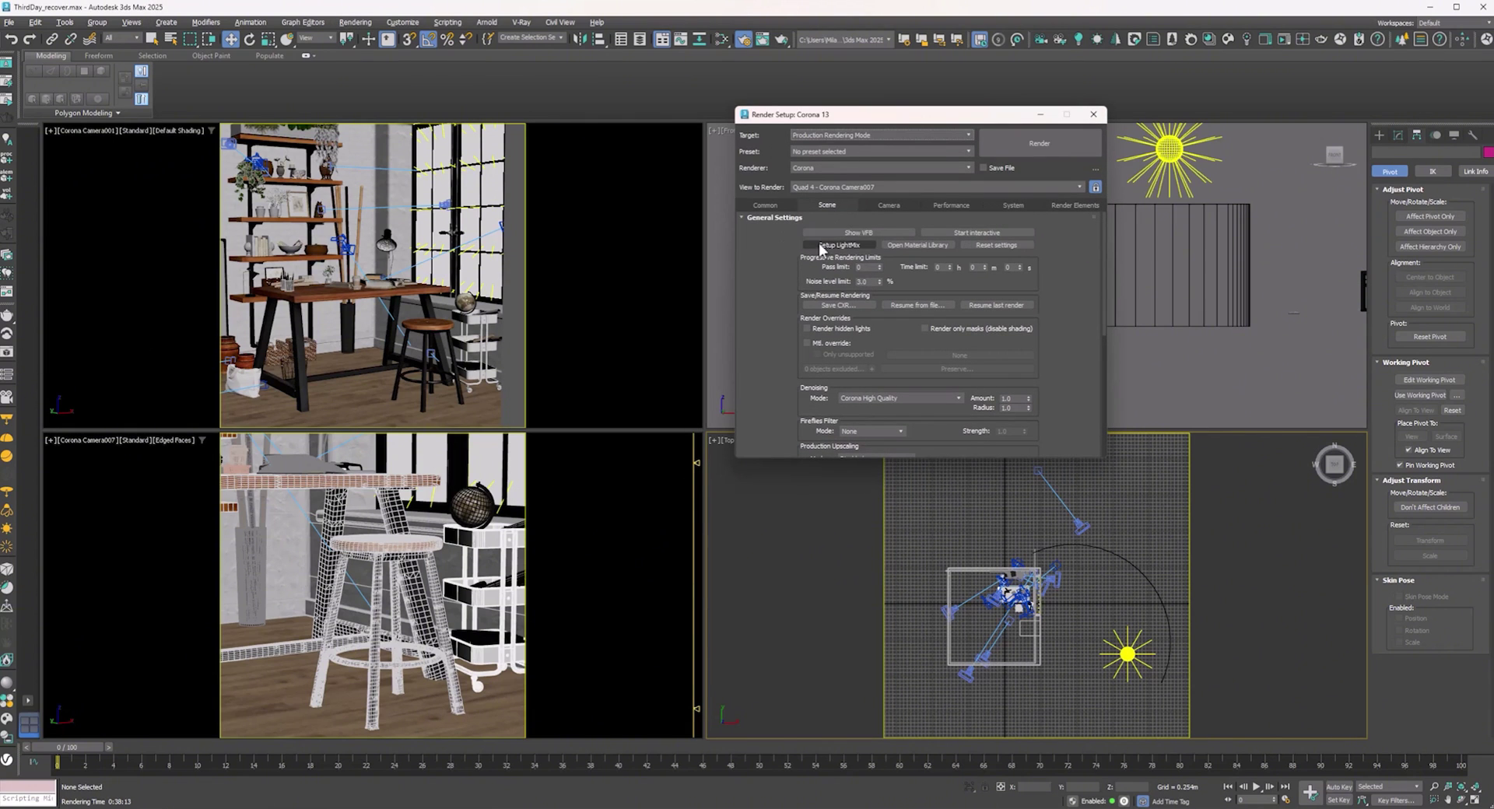
{"action": "left_click", "coordinate": [778, 204]}
{"action": "left_click", "coordinate": [886, 293]}
- Highlight the 3.0 noise level limit in the Scene settings and hide the render window
{"action": "key", "text": "ctrl+Tab"}
{"action": "left_click_drag", "start_coordinate": [871, 284], "coordinate": [852, 284]}
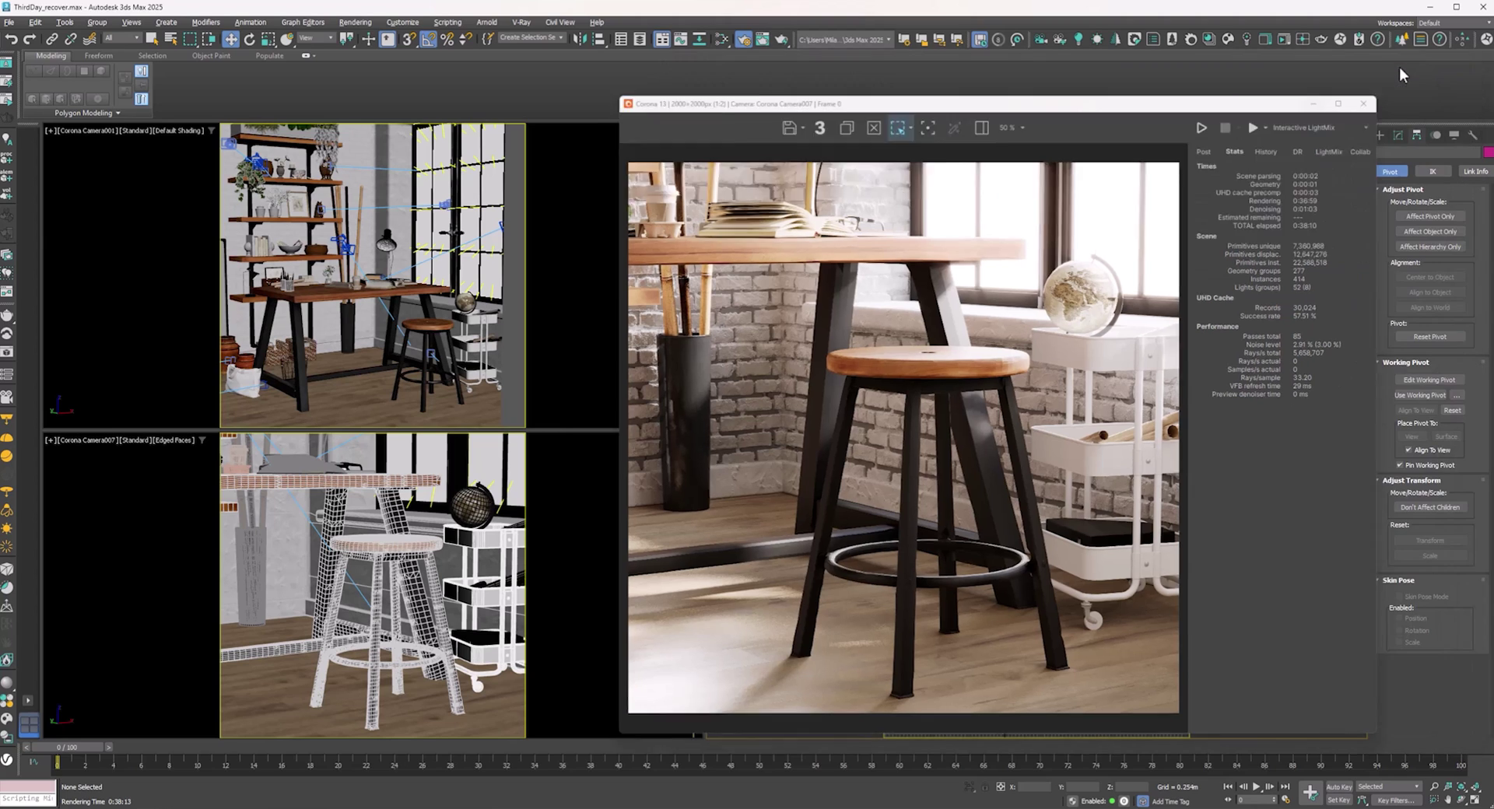
{"action": "left_click", "coordinate": [1405, 63]}
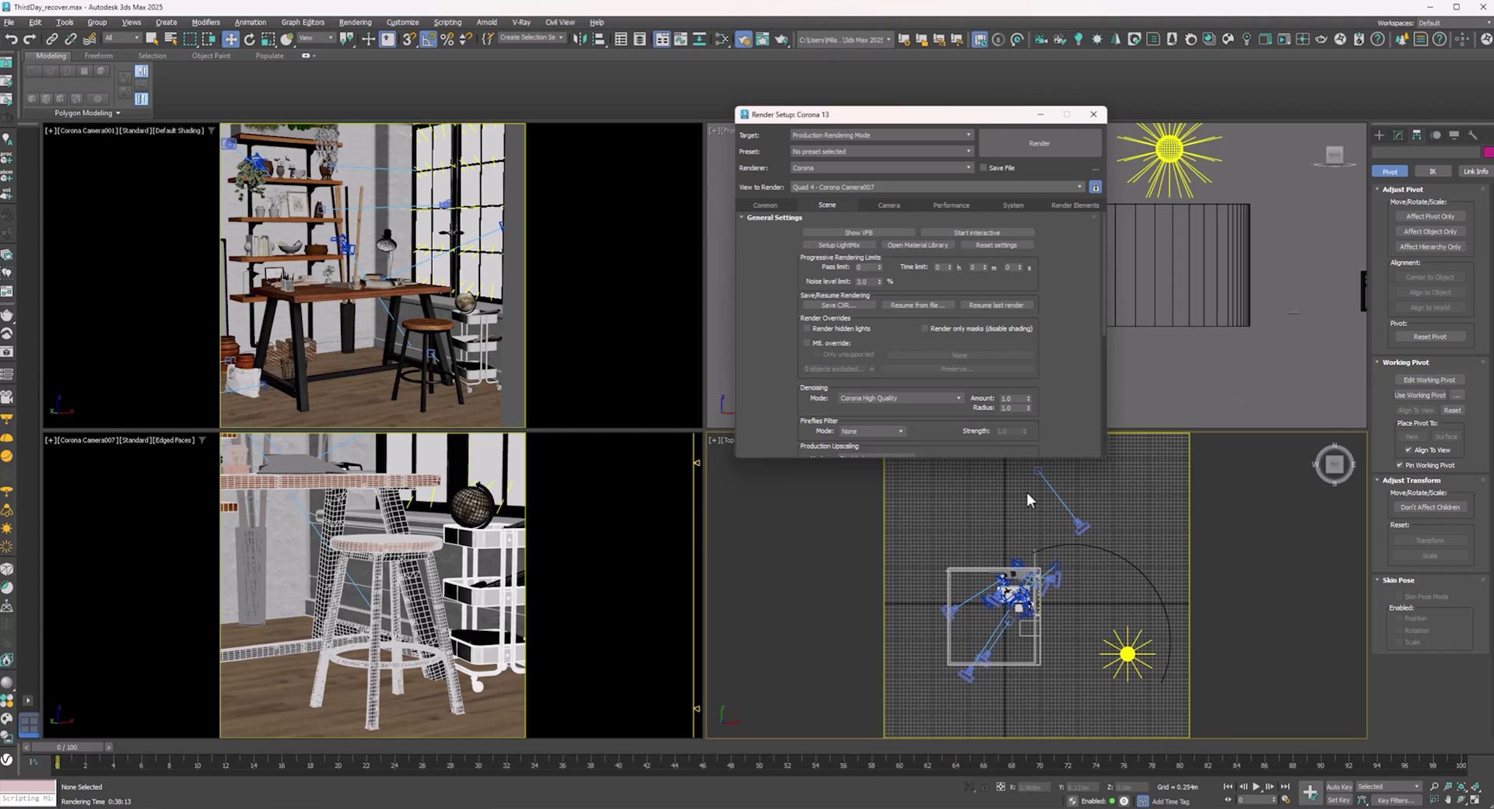
- Review the 4000x4000 session's Scene settings (15% noise, Intel AI denoising) and its System settings
{"action": "left_click", "coordinate": [796, 786]}
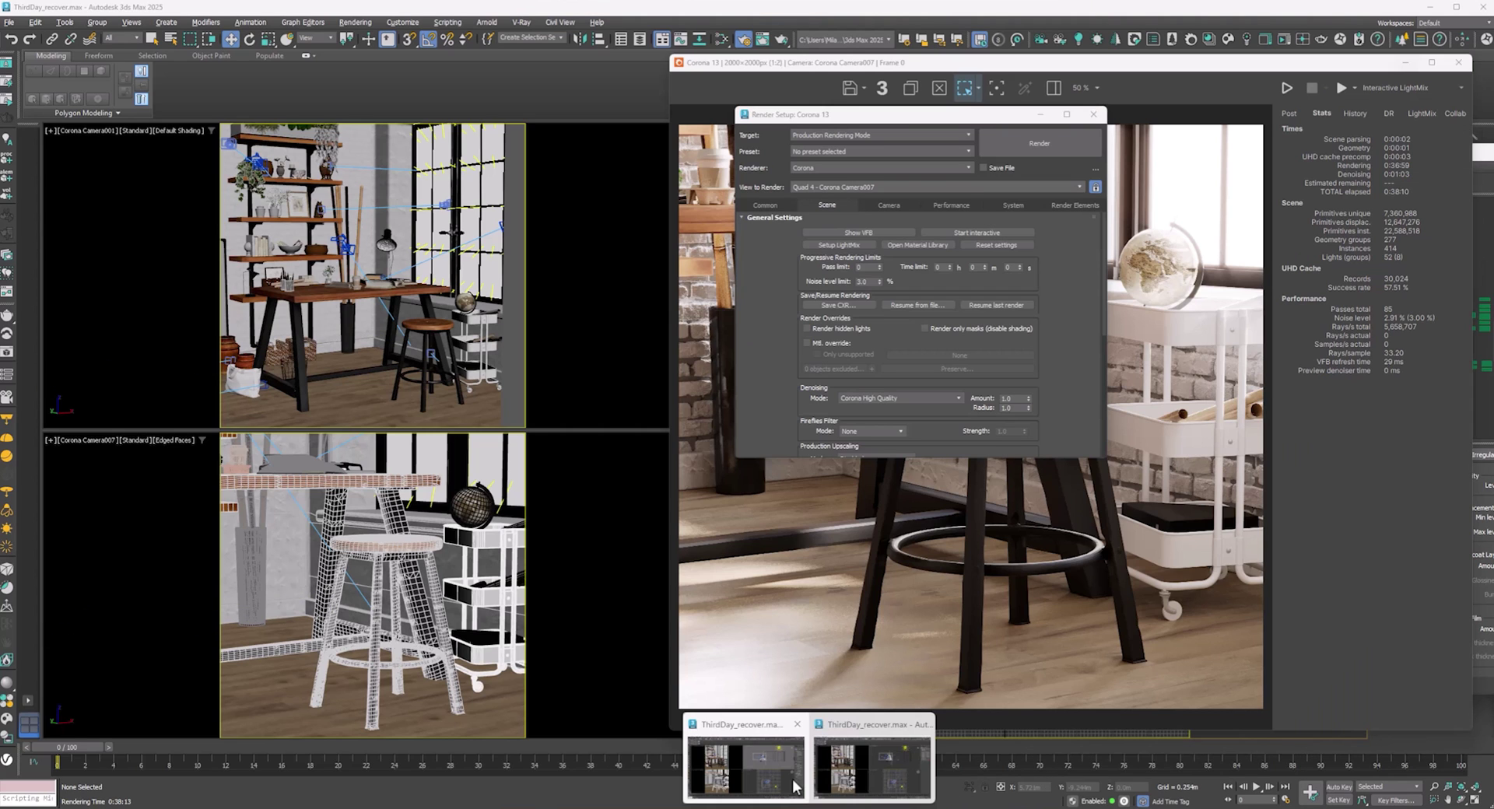
{"action": "left_click", "coordinate": [795, 786]}
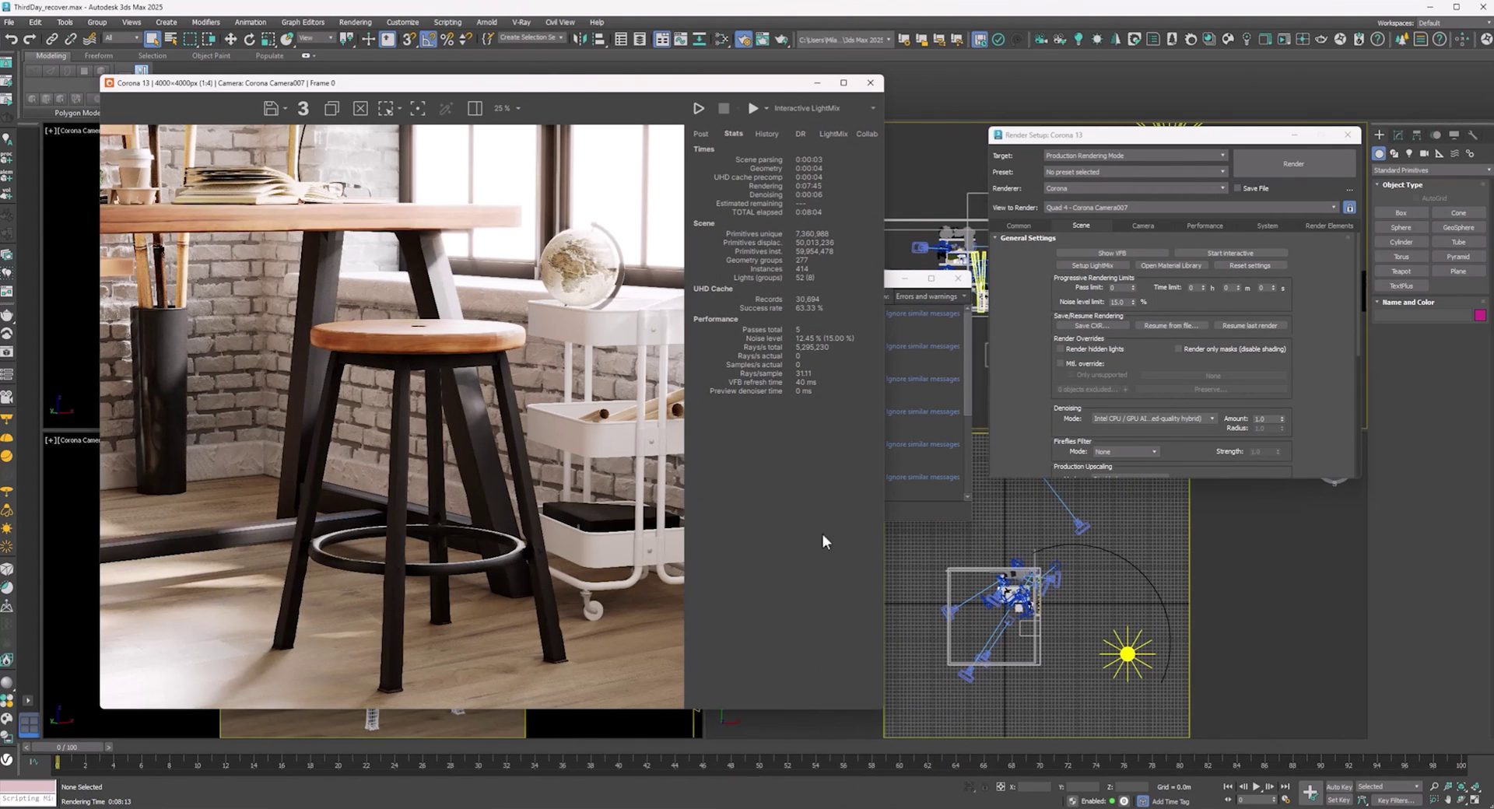
{"action": "scroll", "coordinate": [1109, 263], "scroll_direction": "down", "scroll_amount": 2}
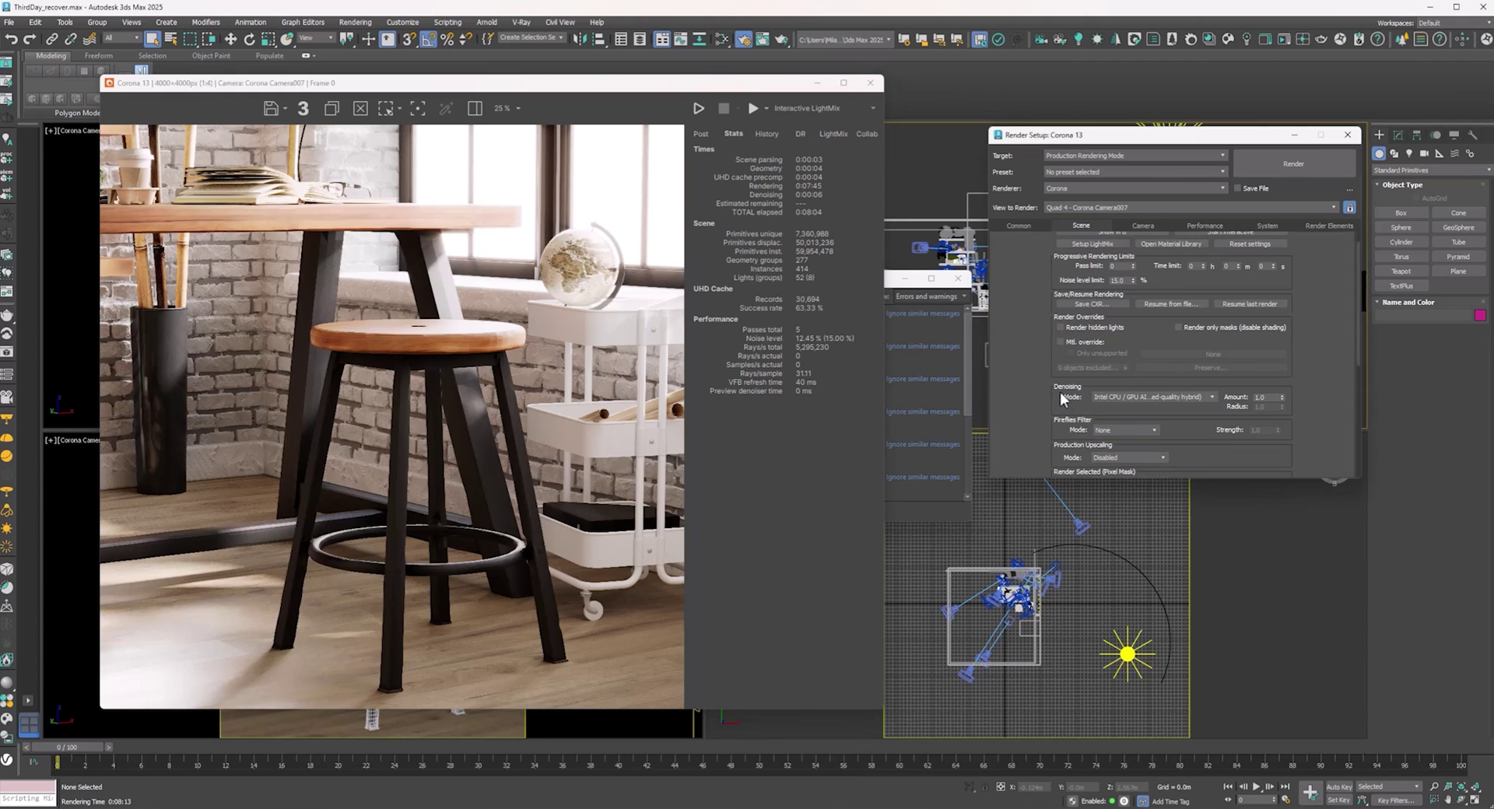
{"action": "scroll", "coordinate": [1056, 355], "scroll_direction": "up", "scroll_amount": 1}
{"action": "scroll", "coordinate": [1040, 360], "scroll_direction": "up", "scroll_amount": 1}
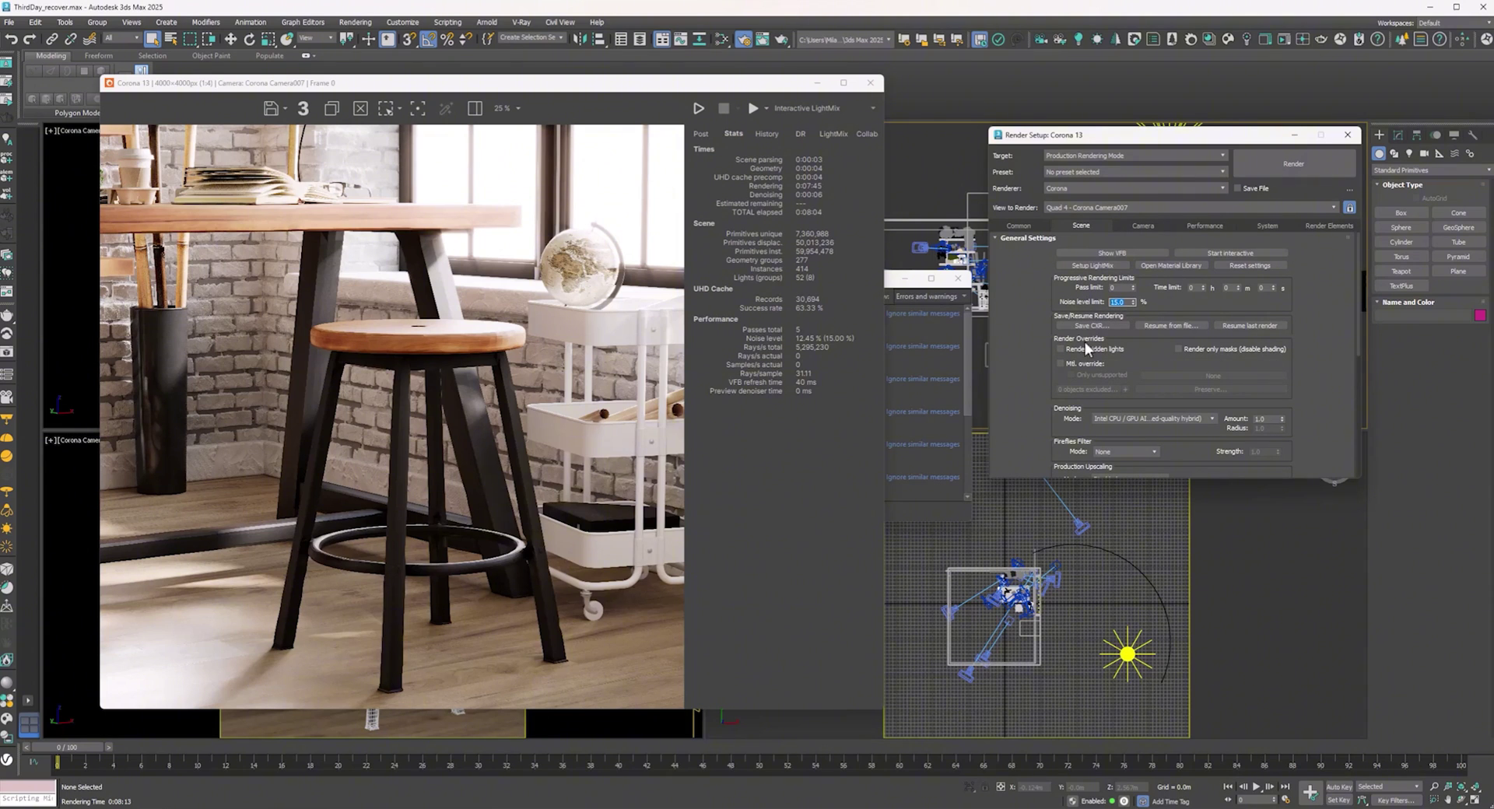
{"action": "scroll", "coordinate": [1037, 389], "scroll_direction": "down", "scroll_amount": 3}
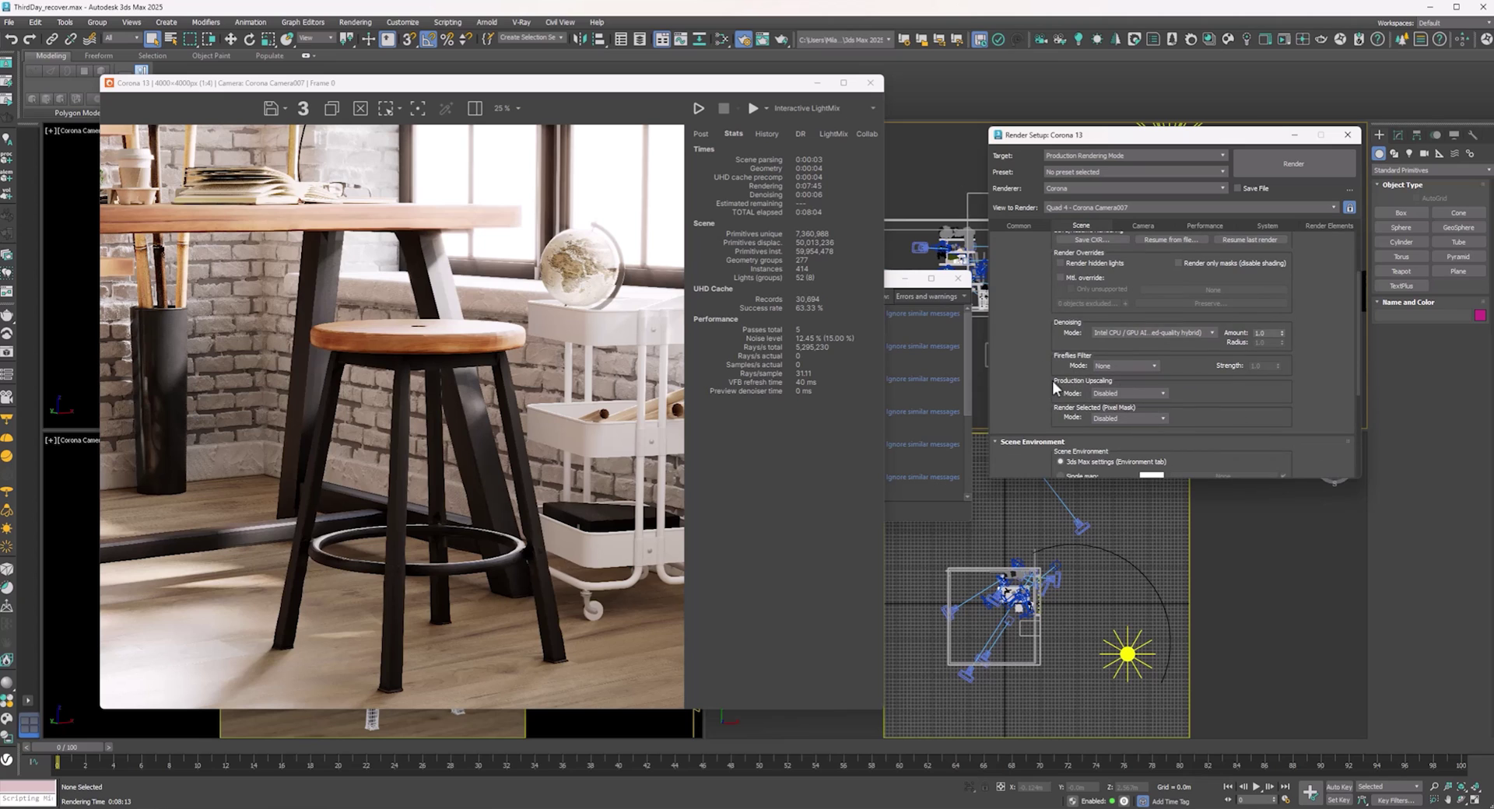
{"action": "scroll", "coordinate": [1052, 380], "scroll_direction": "down", "scroll_amount": 3}
{"action": "scroll", "coordinate": [1089, 397], "scroll_direction": "up", "scroll_amount": 5}
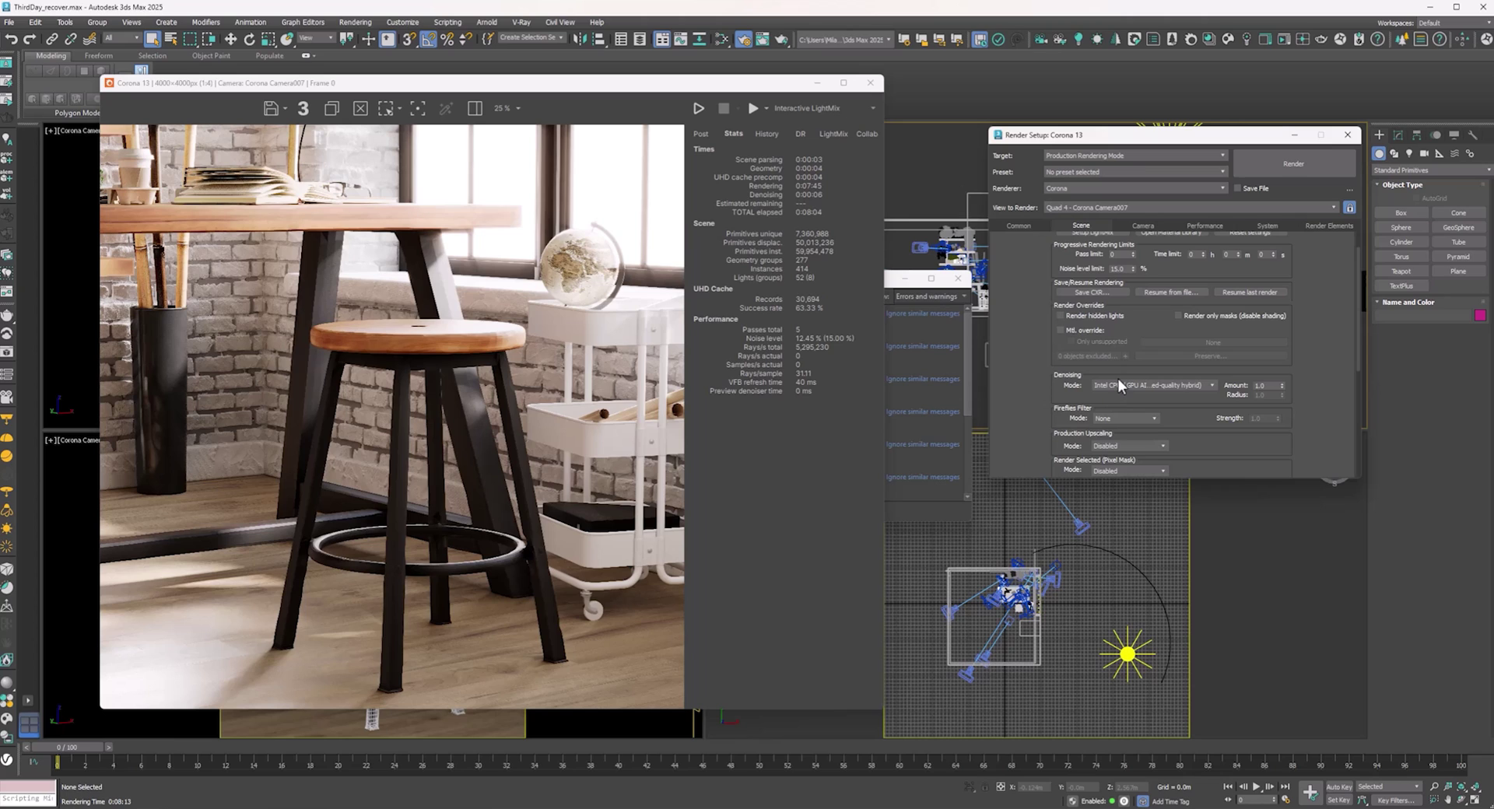
{"action": "left_click", "coordinate": [1255, 228]}
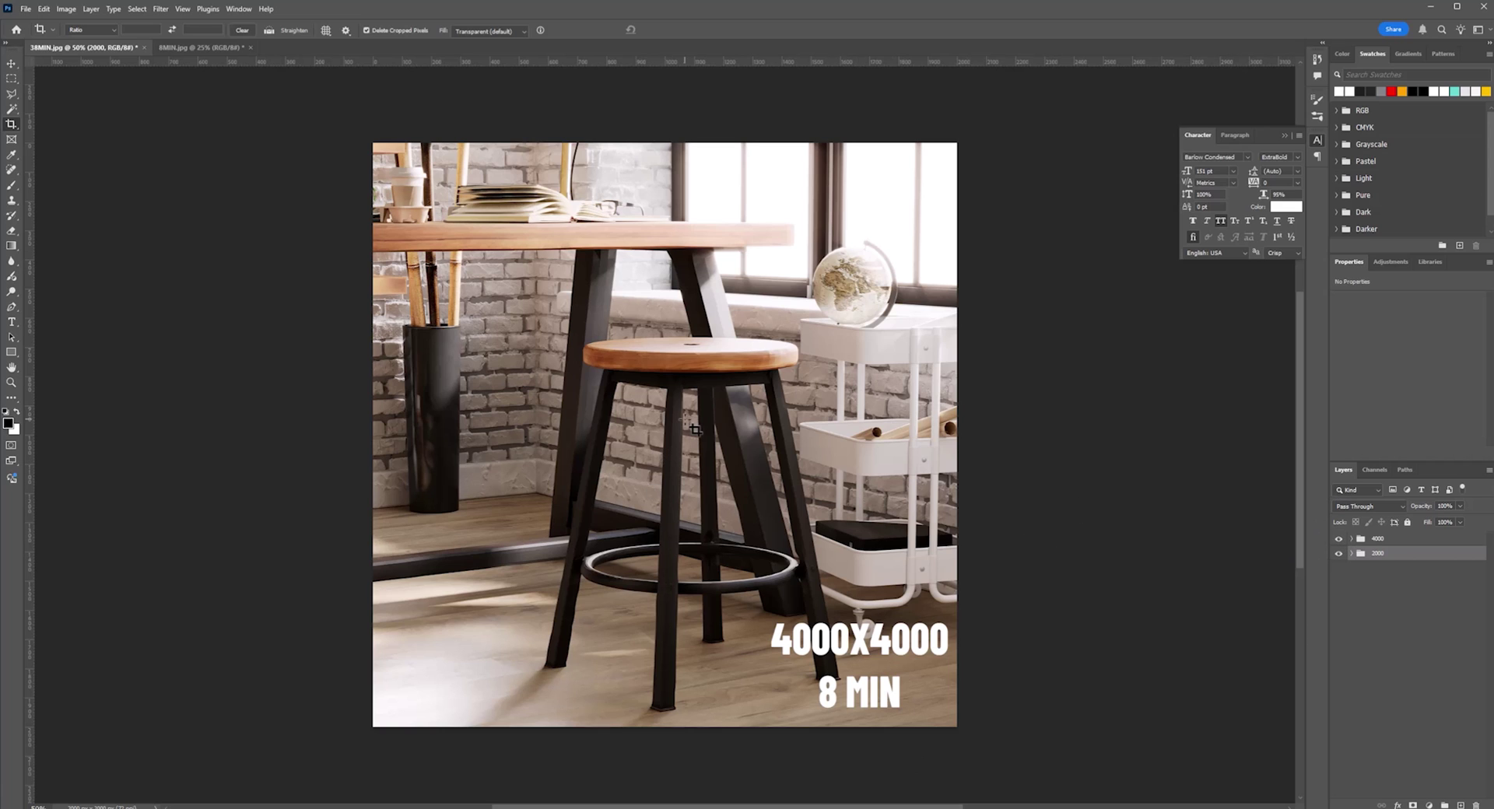
- Zoom to 66.7% and toggle the 4000 group, then zoom in on the vase and brick wall
{"action": "key", "text": "z"}
{"action": "left_click", "coordinate": [835, 751]}
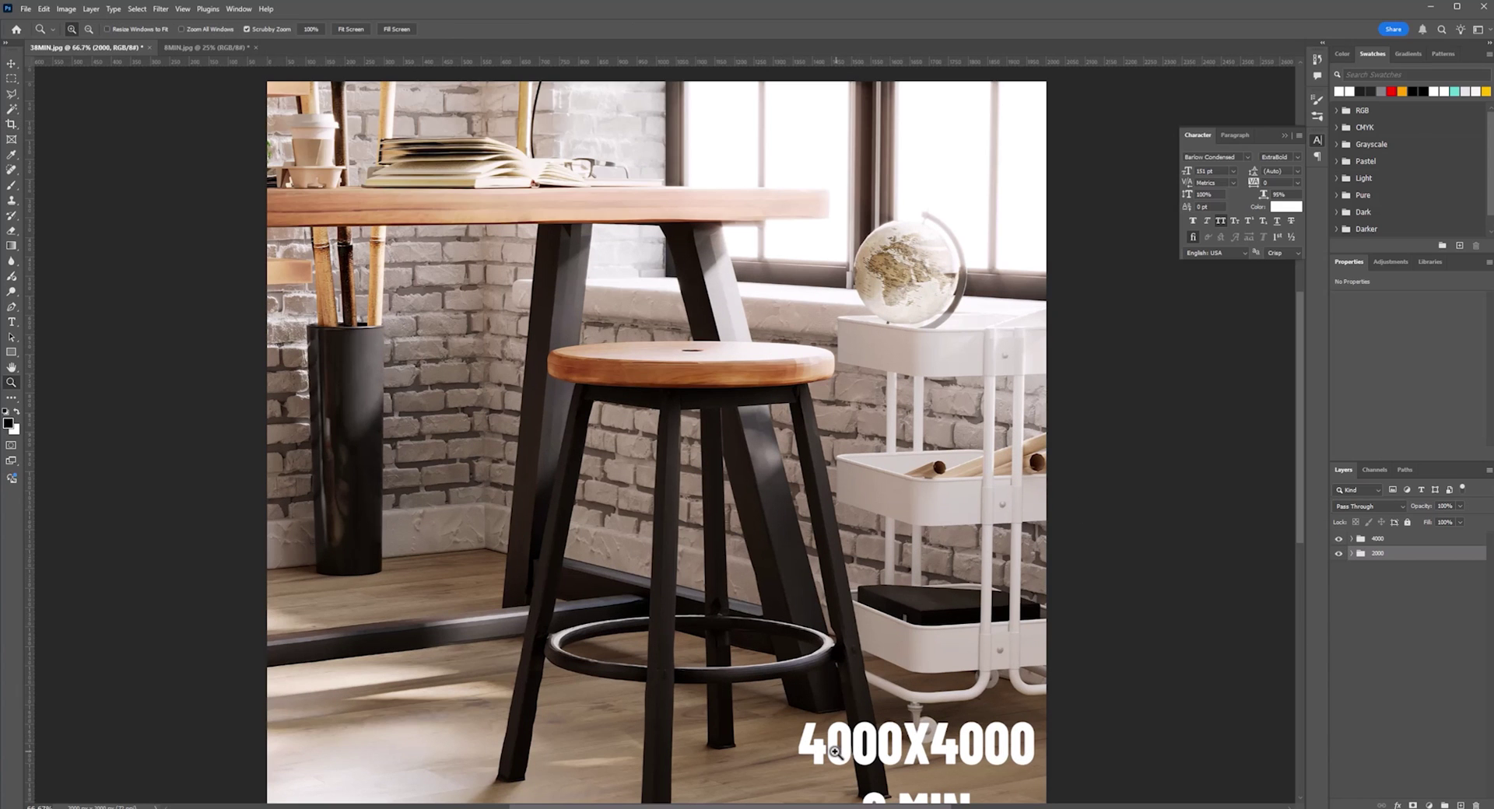
{"action": "left_click", "coordinate": [1339, 538]}
{"action": "left_click", "coordinate": [1338, 539]}
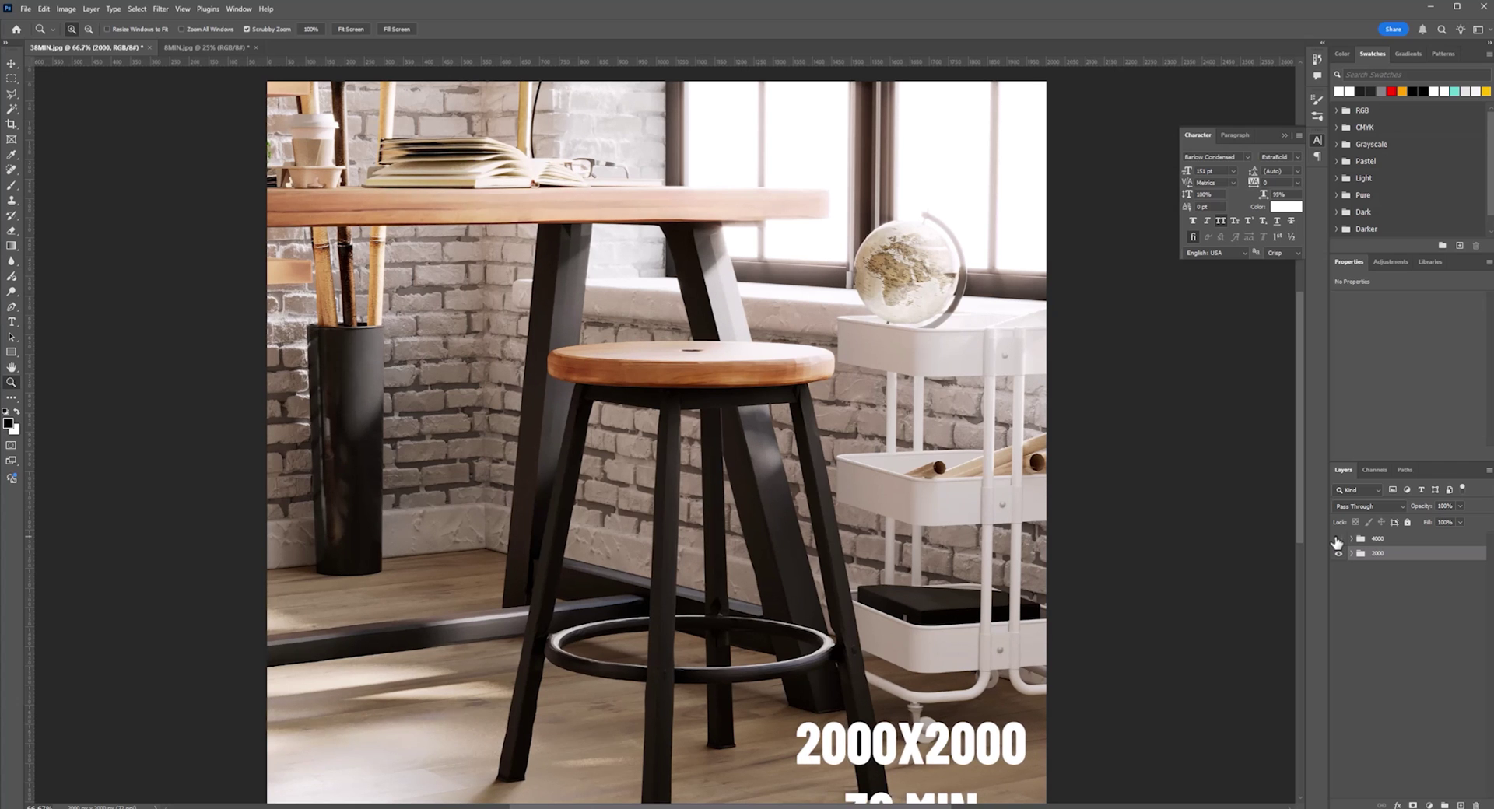
{"action": "left_click", "coordinate": [1339, 538]}
{"action": "left_click_drag", "start_coordinate": [264, 328], "coordinate": [1280, 474]}
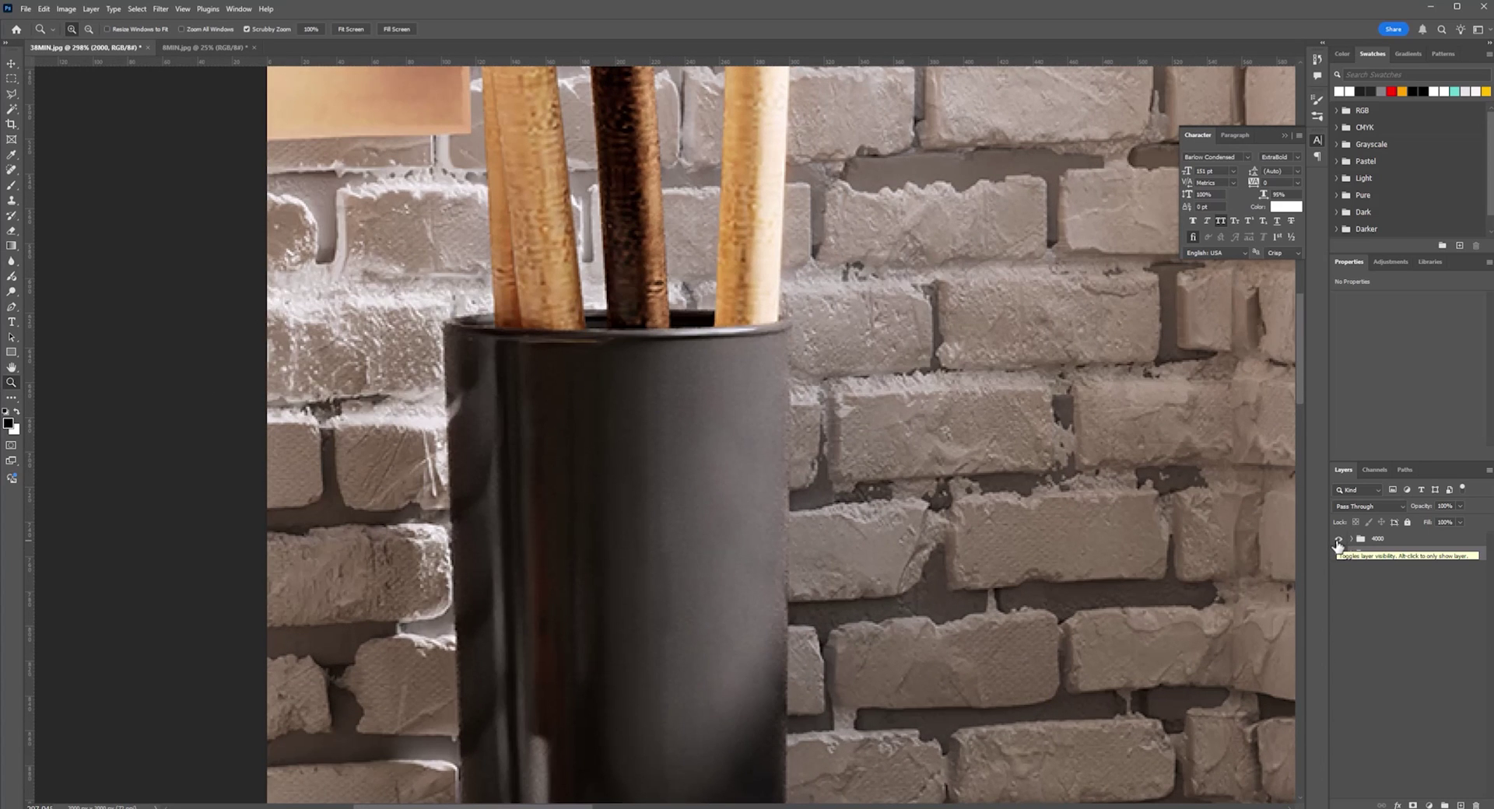
- Toggle the 4000 group repeatedly to compare brick texture between the two renders
{"action": "left_click", "coordinate": [1338, 539]}
{"action": "left_click", "coordinate": [1339, 539]}
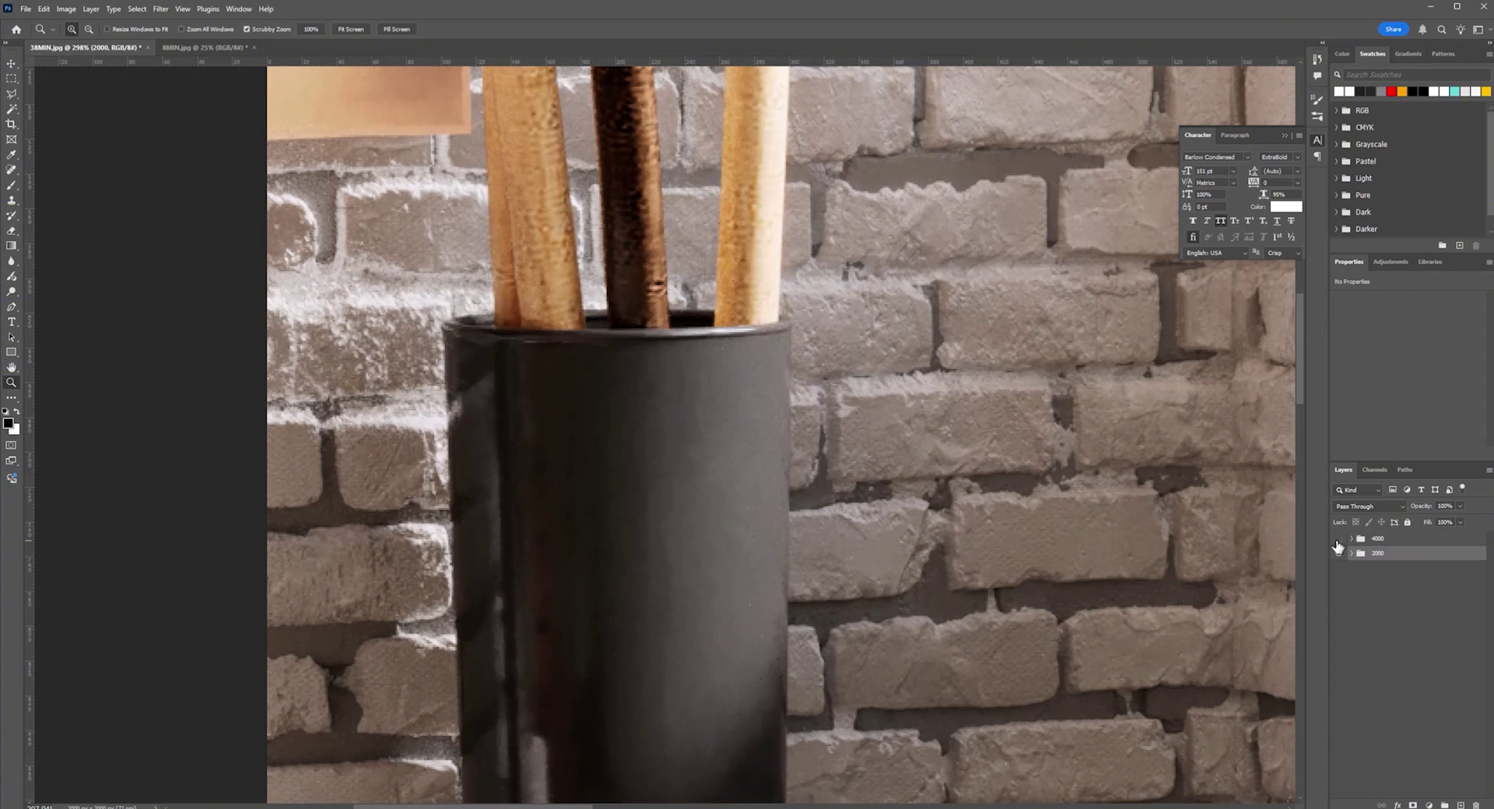
{"action": "left_click", "coordinate": [1337, 540]}
{"action": "left_click", "coordinate": [1338, 540]}
{"action": "left_click", "coordinate": [1338, 540]}
{"action": "left_click", "coordinate": [1338, 540]}
{"action": "mouse_move", "coordinate": [1232, 537]}
{"action": "left_mouse_down"}
{"action": "mouse_move", "coordinate": [1177, 583]}
{"action": "mouse_move", "coordinate": [1226, 589]}
{"action": "left_mouse_up"}
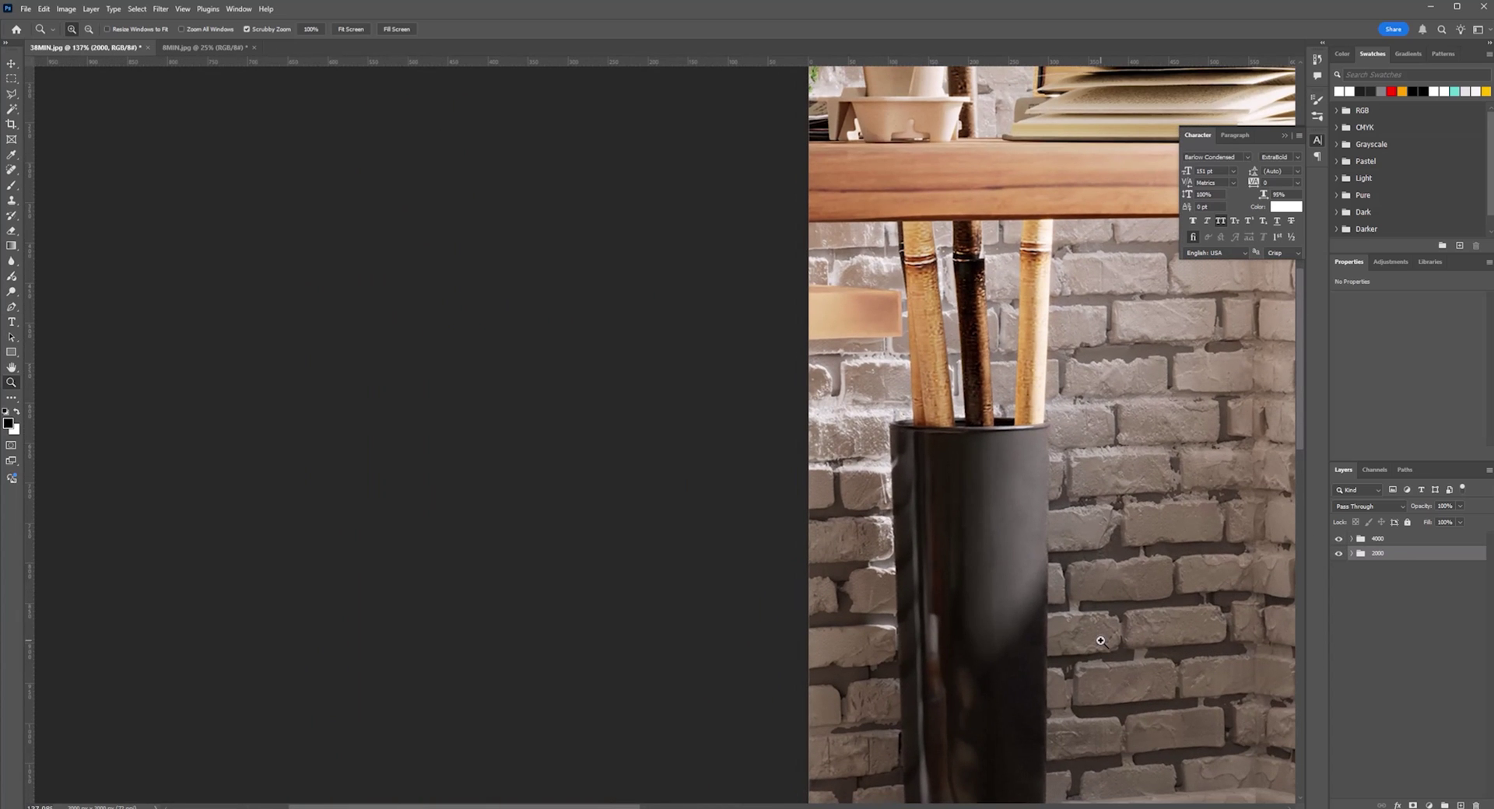
- Compare both renders around the stool and white cart, then zoom out to the whole image
{"action": "key", "text": "h"}
{"action": "mouse_move", "coordinate": [1090, 626]}
{"action": "left_mouse_down"}
{"action": "mouse_move", "coordinate": [614, 413]}
{"action": "mouse_move", "coordinate": [444, 62]}
{"action": "left_mouse_up"}
{"action": "left_click_drag", "start_coordinate": [467, 311], "coordinate": [684, 210]}
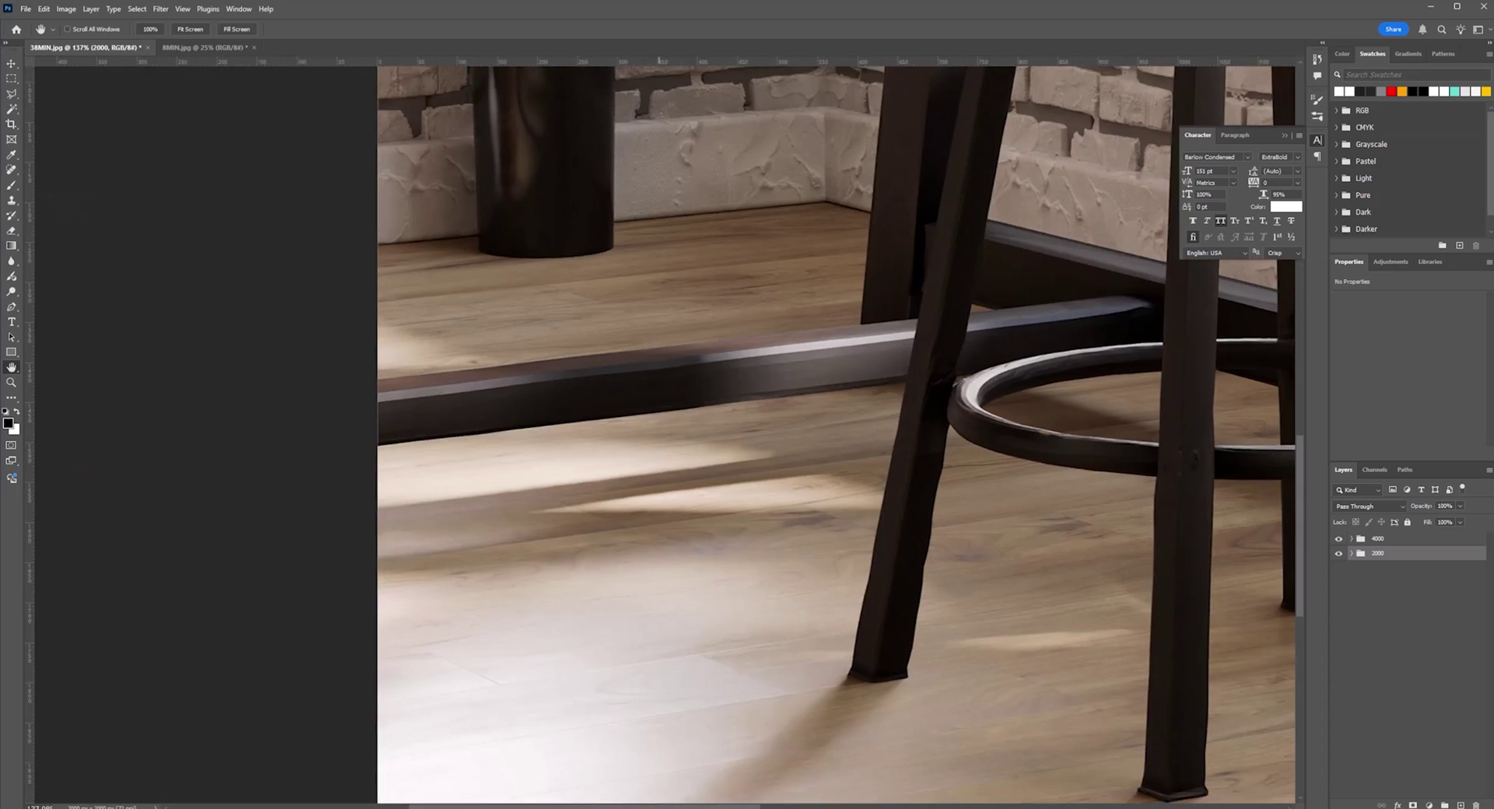
{"action": "left_click_drag", "start_coordinate": [1167, 233], "coordinate": [467, 482]}
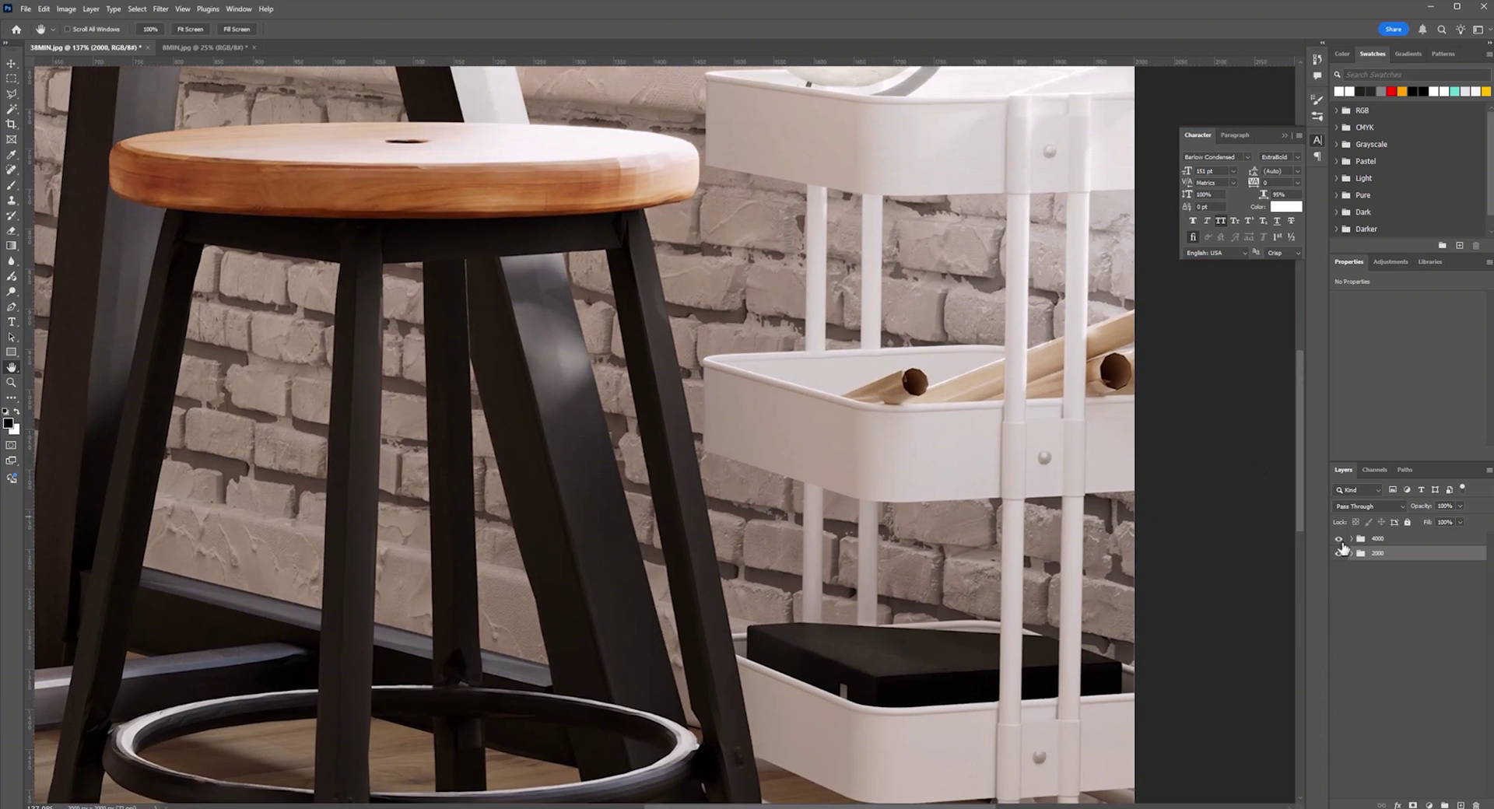
{"action": "left_click", "coordinate": [1339, 540]}
{"action": "left_click", "coordinate": [1342, 545]}
{"action": "left_click", "coordinate": [793, 317], "text": "alt"}
{"action": "left_click", "coordinate": [793, 317], "text": "alt"}
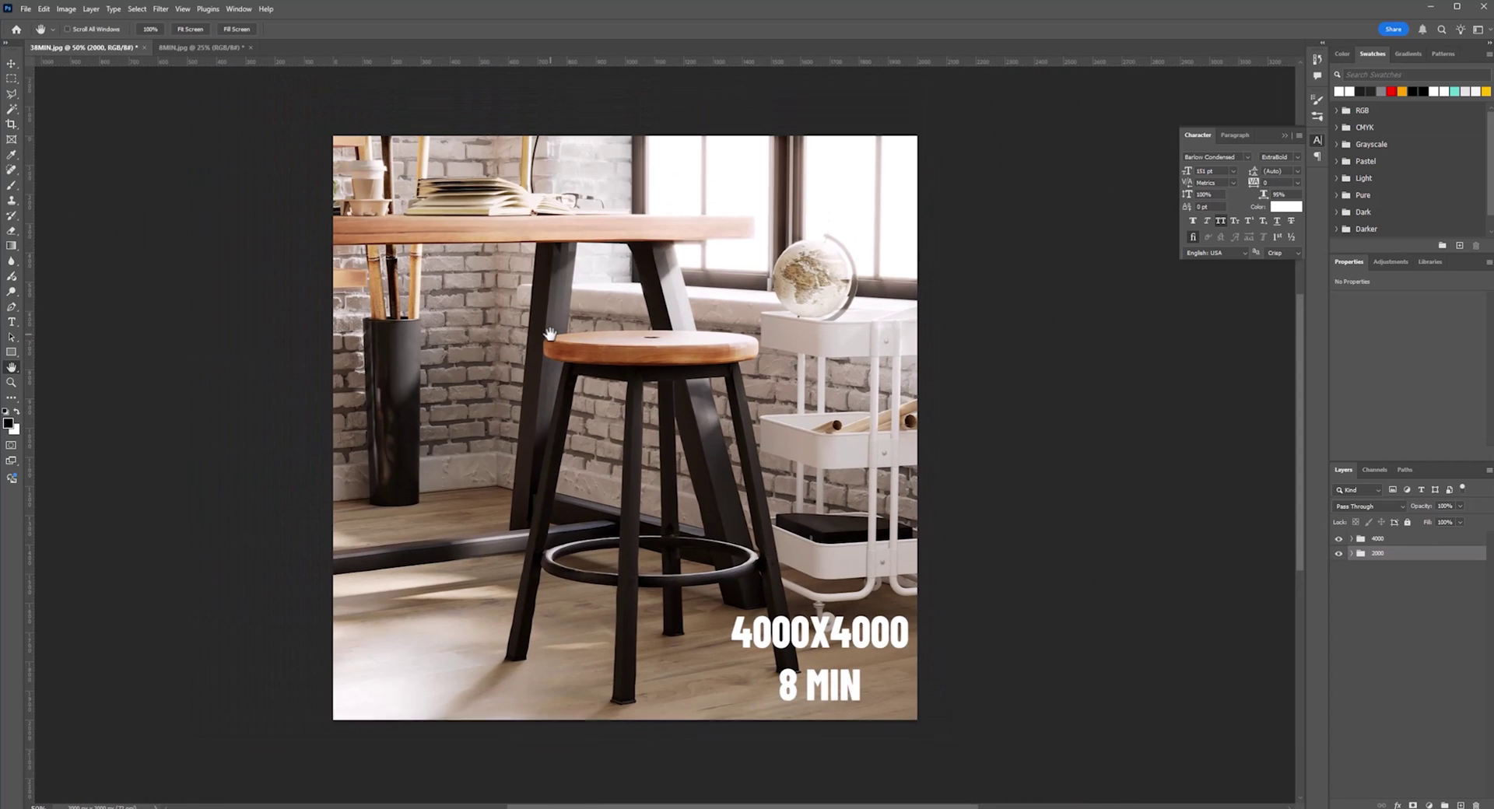
{"action": "left_click_drag", "start_coordinate": [549, 293], "coordinate": [550, 333]}
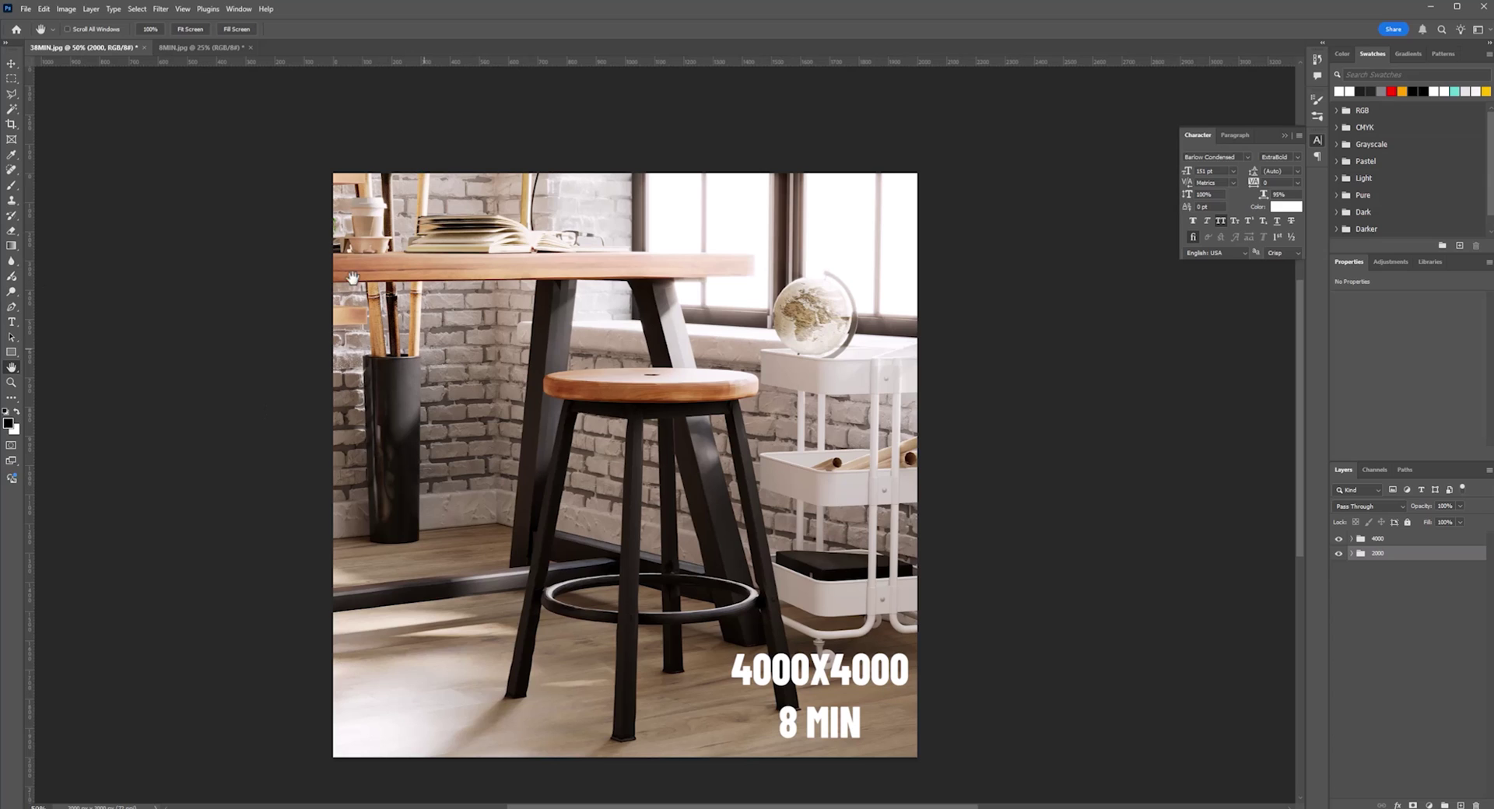
- Close the 38MIN comparison document, keeping the 8MIN render open and zooming in
{"action": "left_click", "coordinate": [145, 48]}
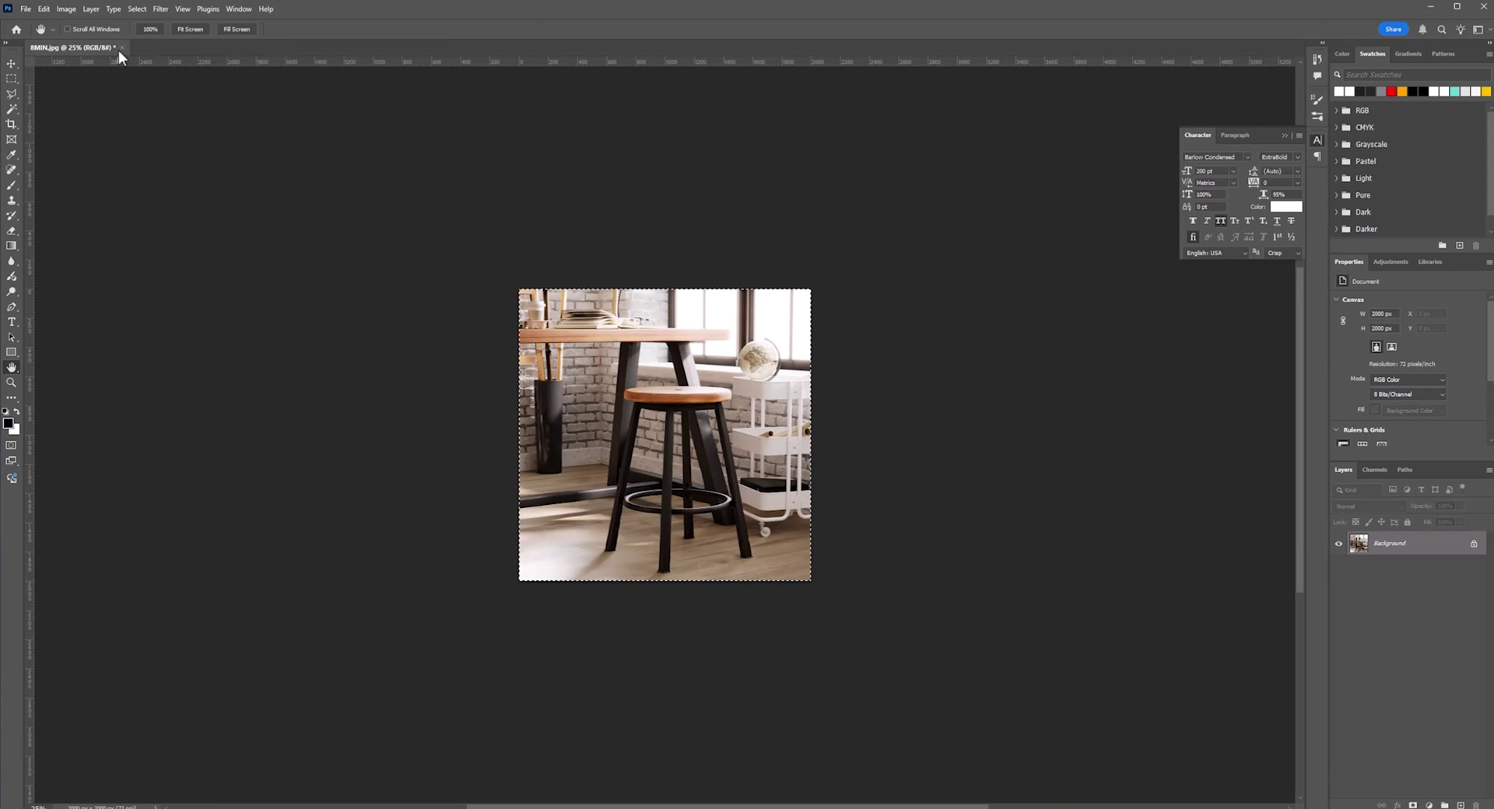
{"action": "left_click", "coordinate": [121, 47]}
{"action": "key", "text": "Escape"}
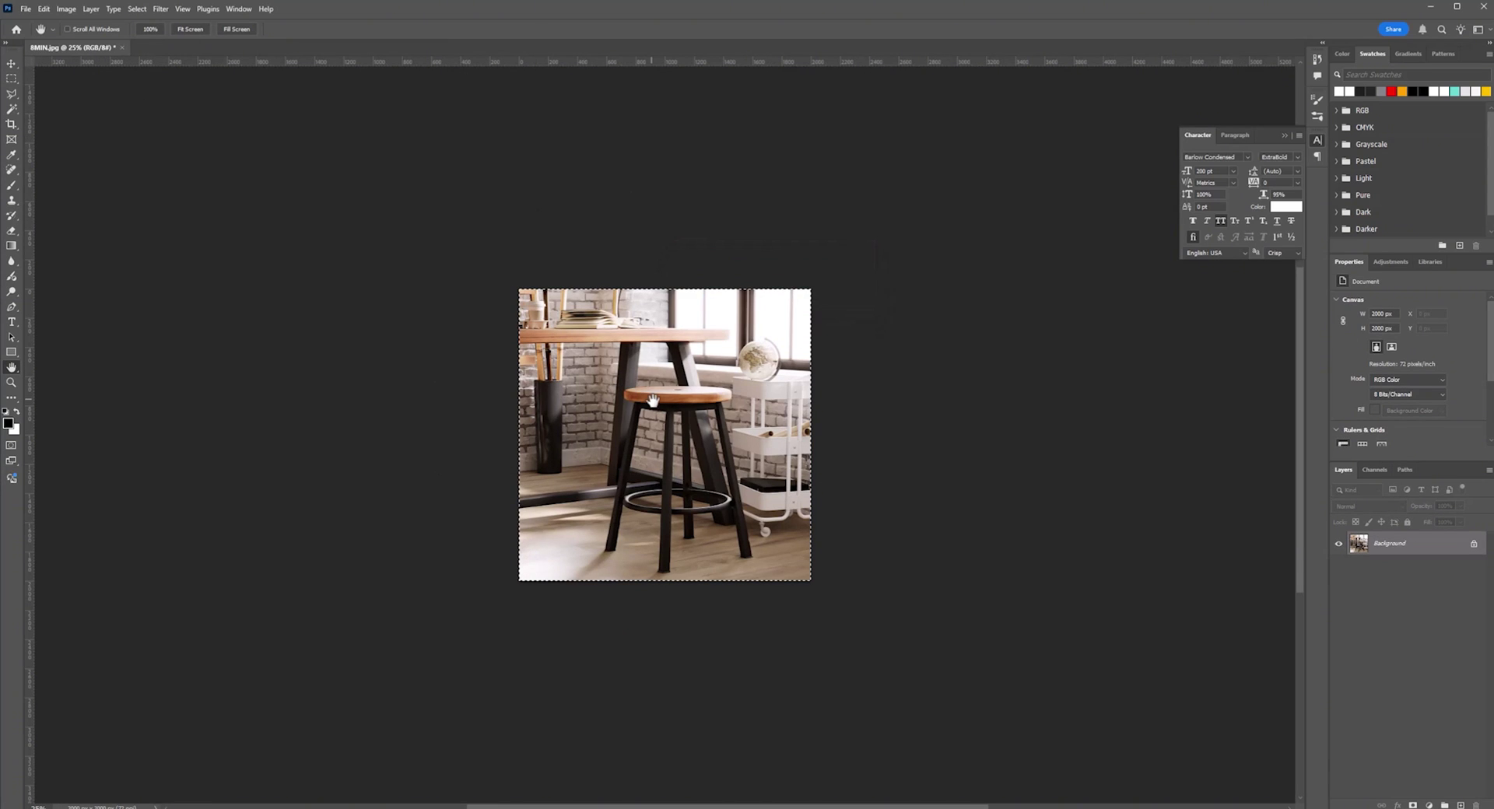
{"action": "key", "text": "z"}
{"action": "left_click", "coordinate": [648, 394]}
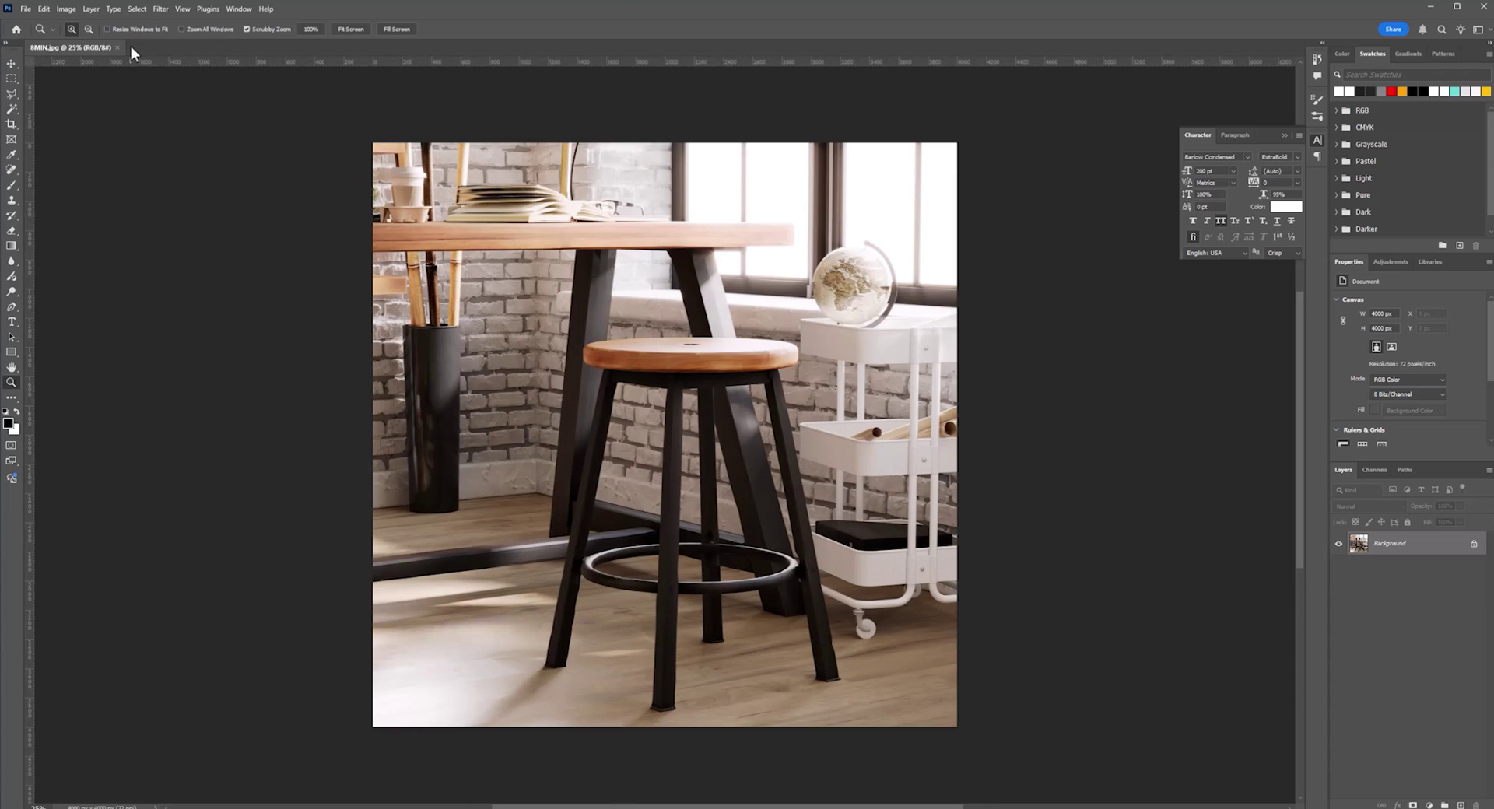
- Set Image Size width to 2000 with Bicubic Sharper (reduction) resampling
{"action": "left_click", "coordinate": [67, 9]}
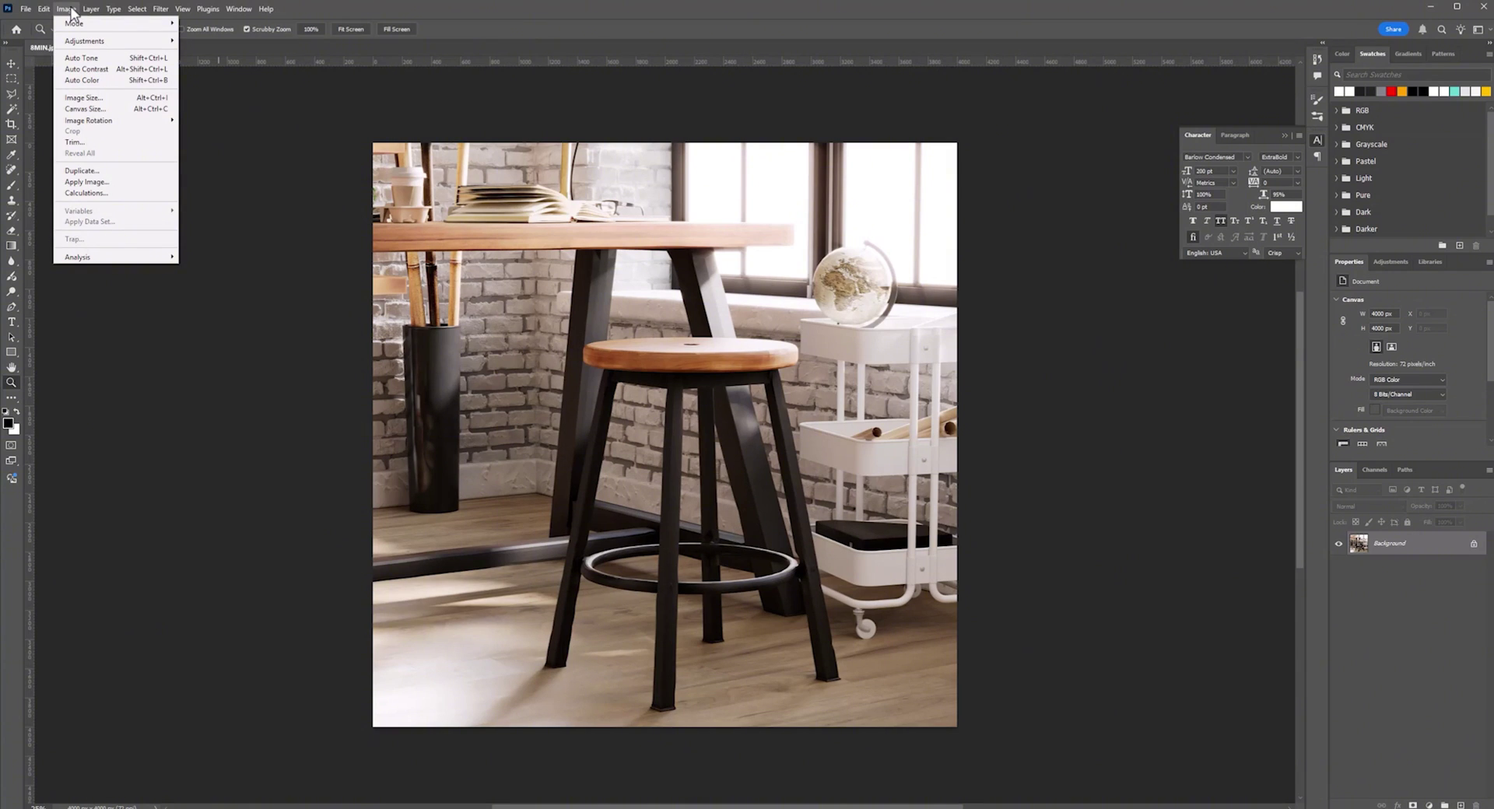
{"action": "left_click", "coordinate": [94, 98]}
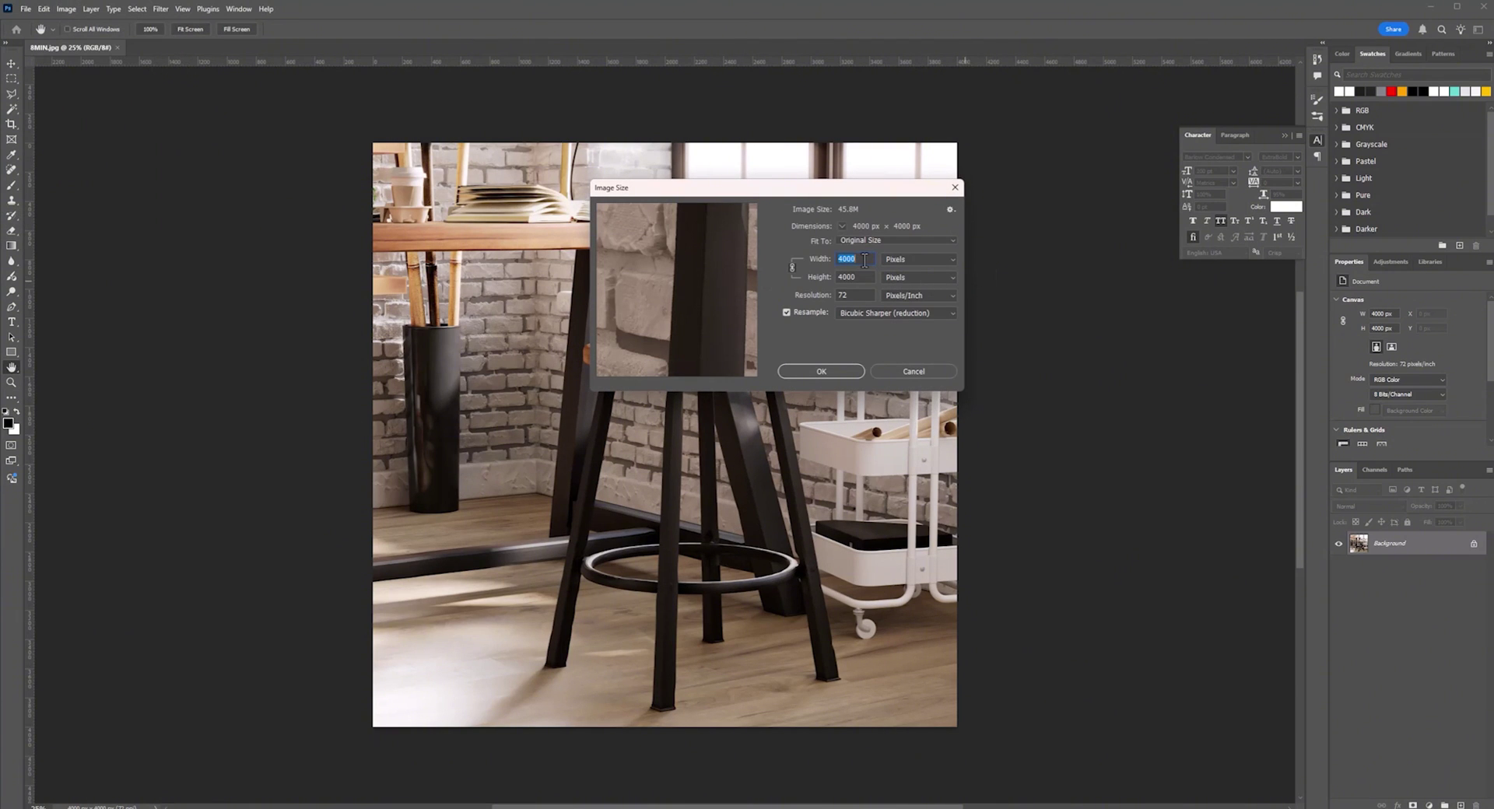
{"action": "type", "text": "2000"}
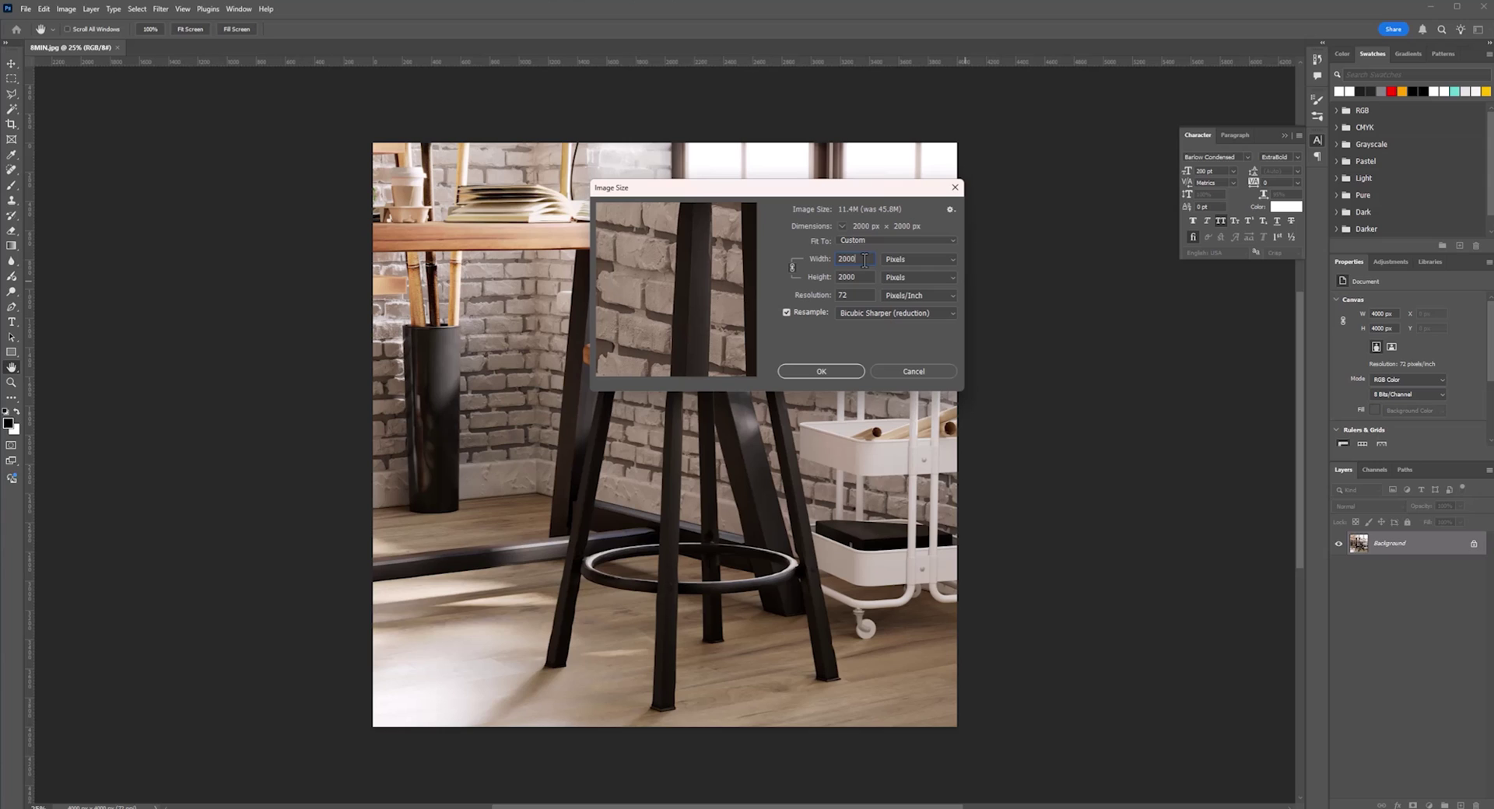
{"action": "left_click", "coordinate": [880, 314]}
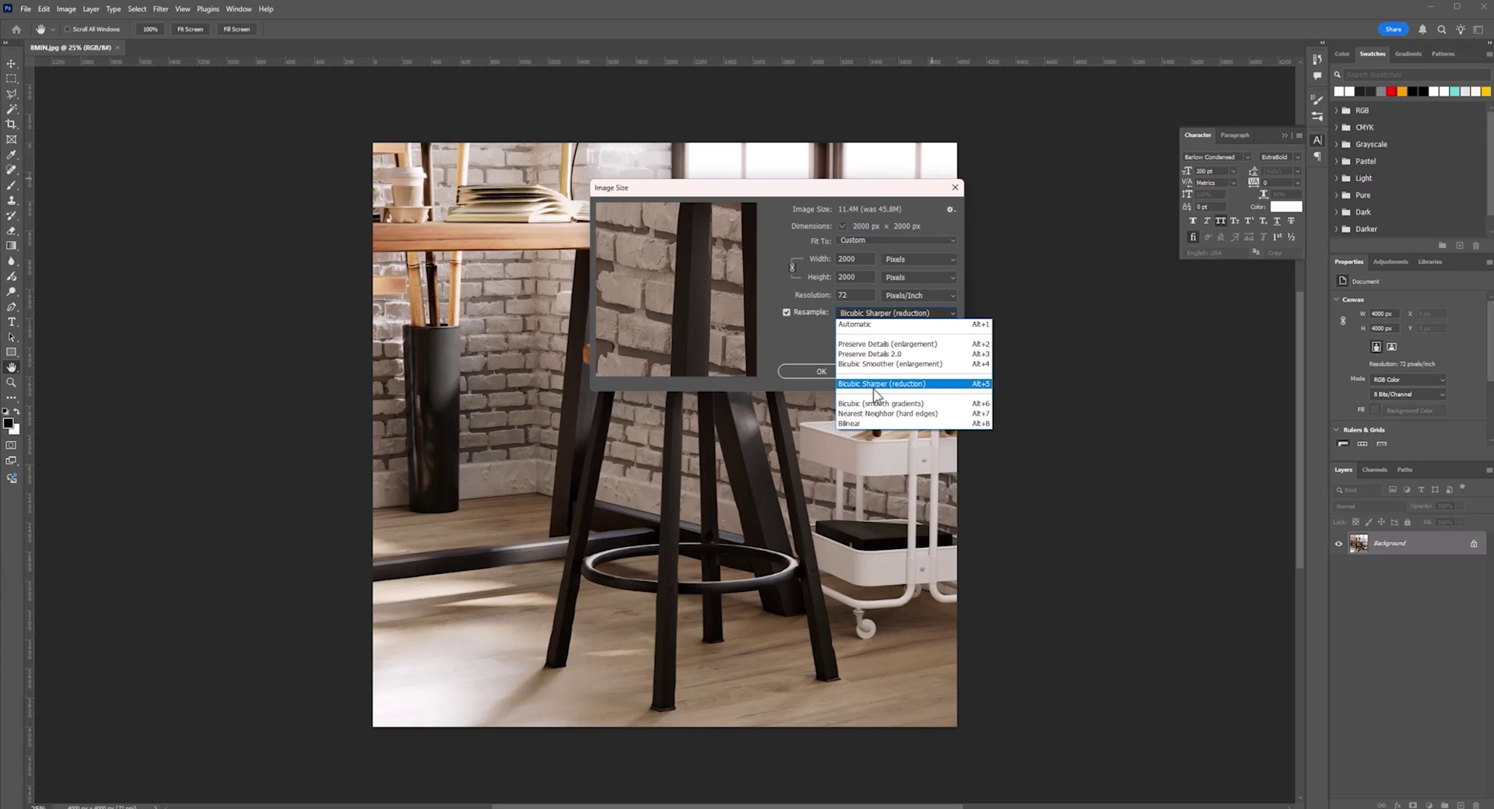
{"action": "left_click", "coordinate": [873, 387]}
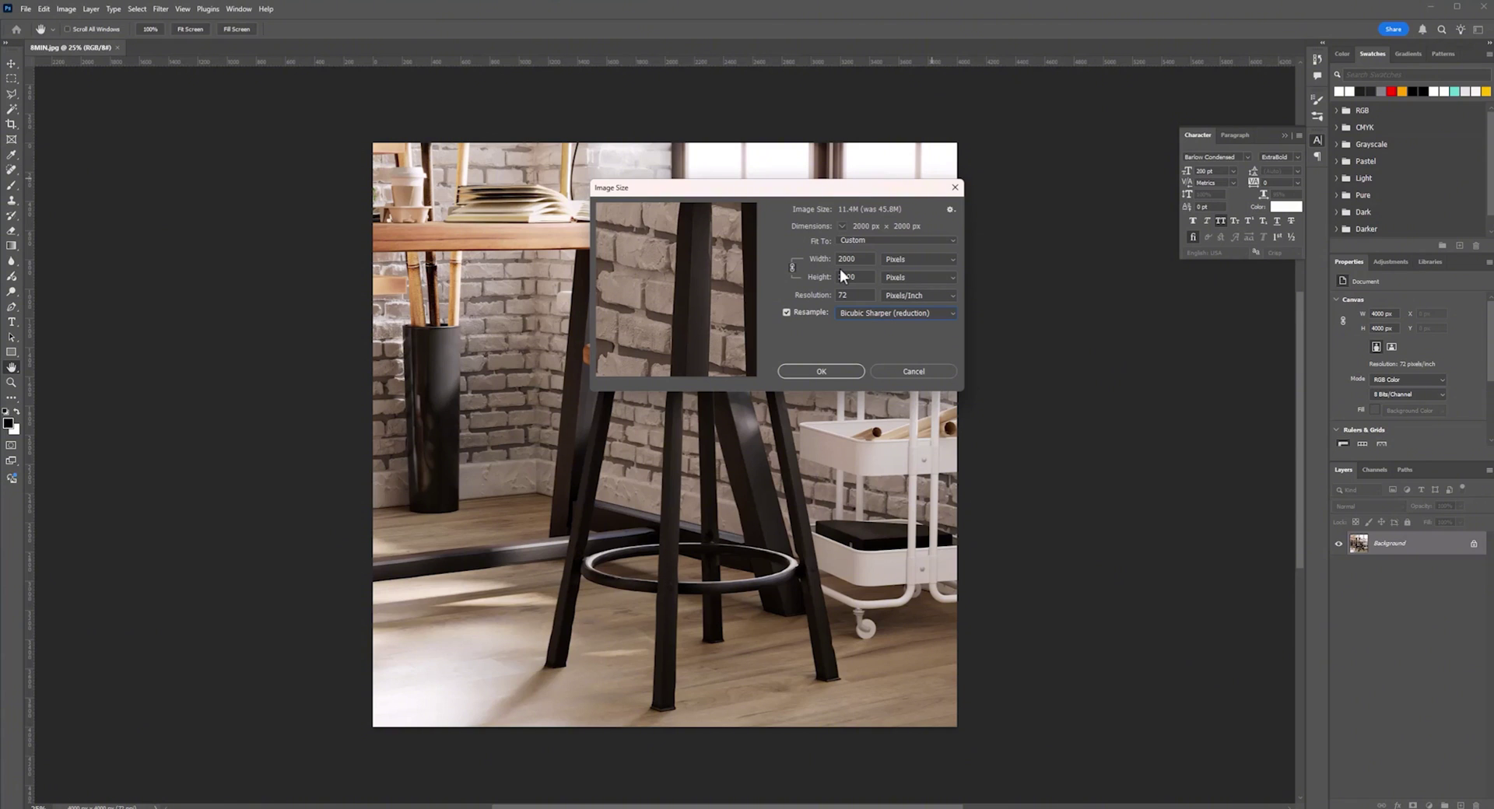
- Apply the 2000 × 2000 resize and zoom in to inspect the downsized render
{"action": "left_click", "coordinate": [820, 371]}
{"action": "key", "text": "z"}
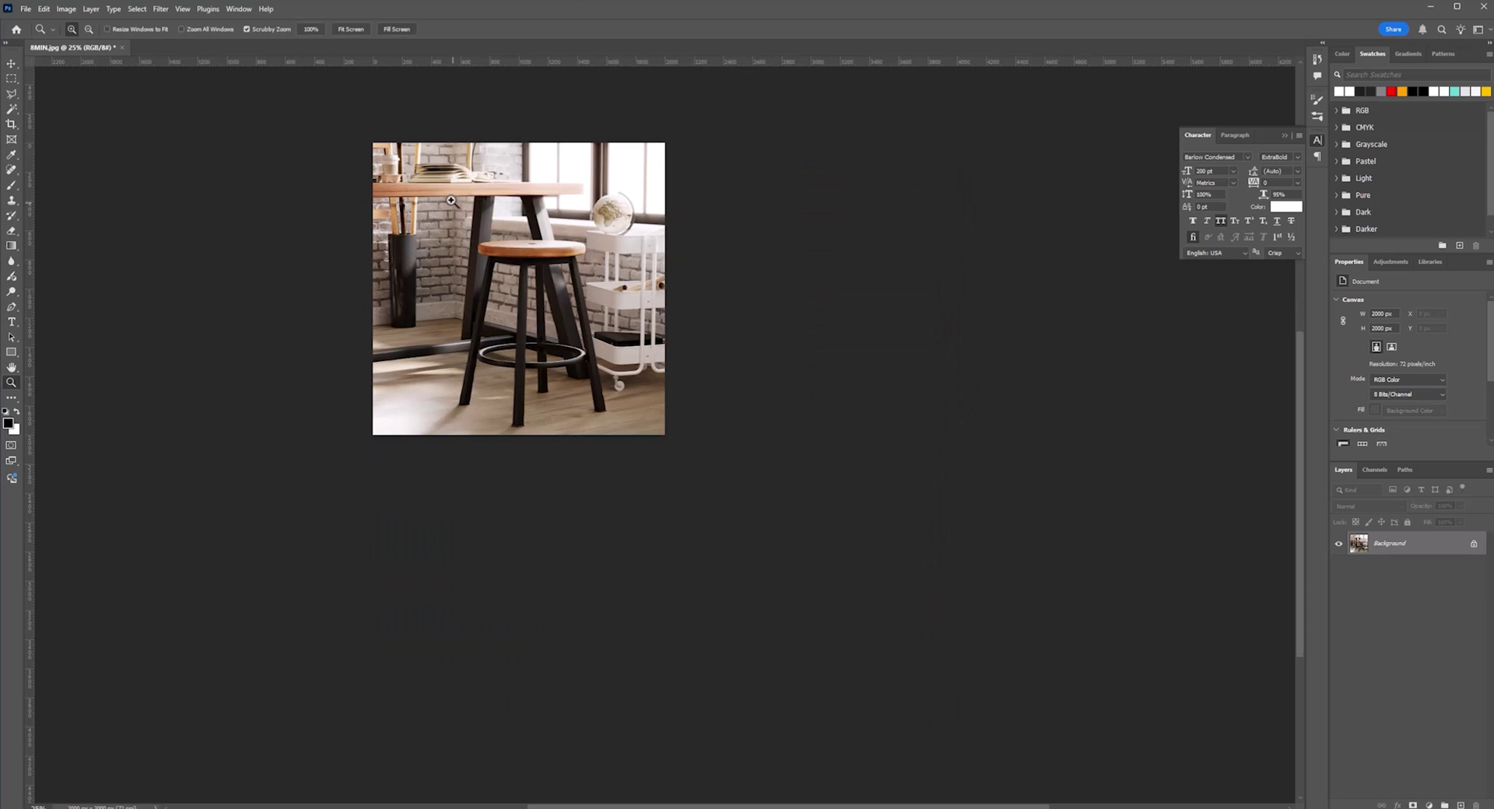
{"action": "left_click_drag", "start_coordinate": [449, 194], "coordinate": [480, 186]}
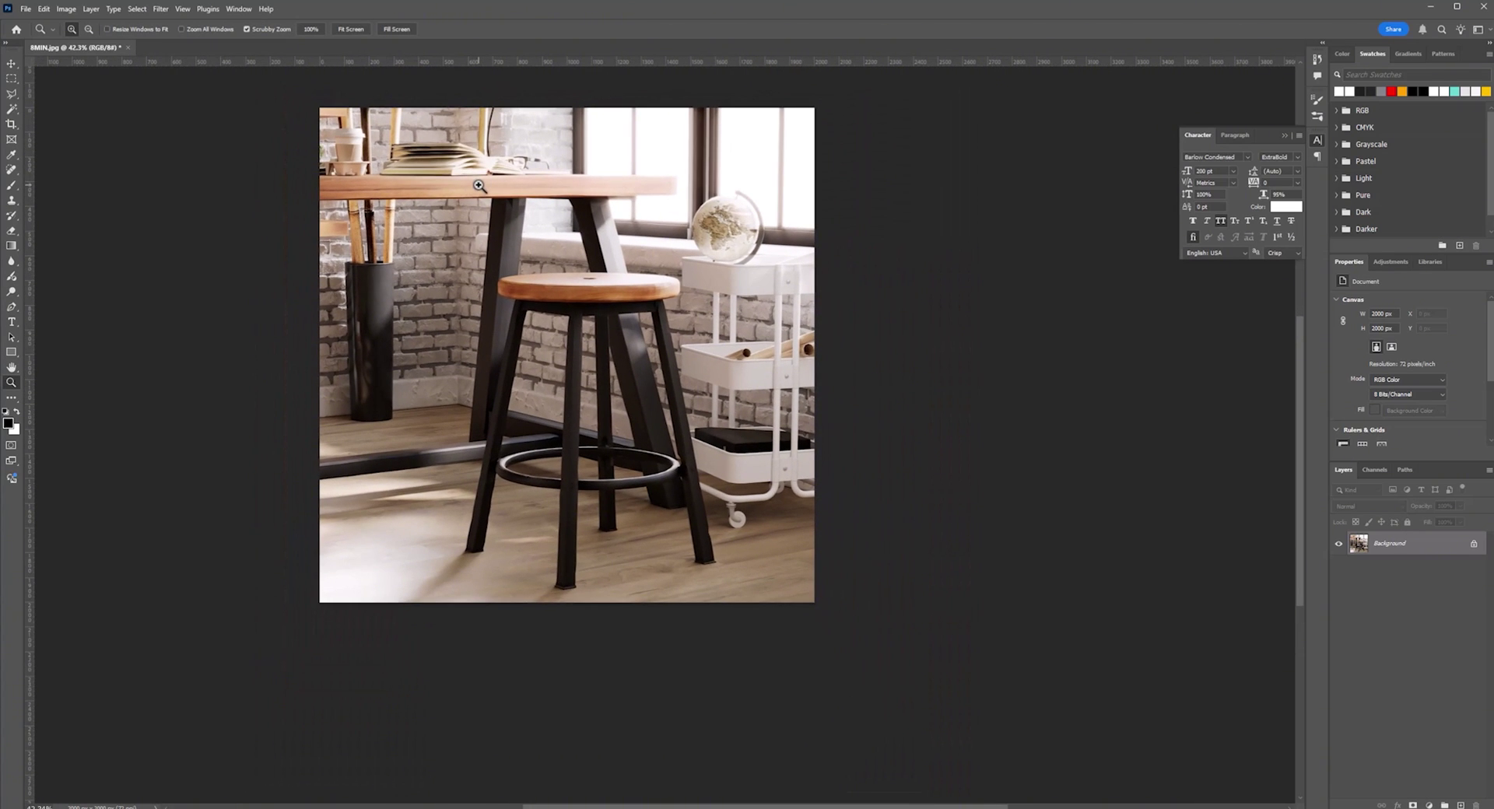